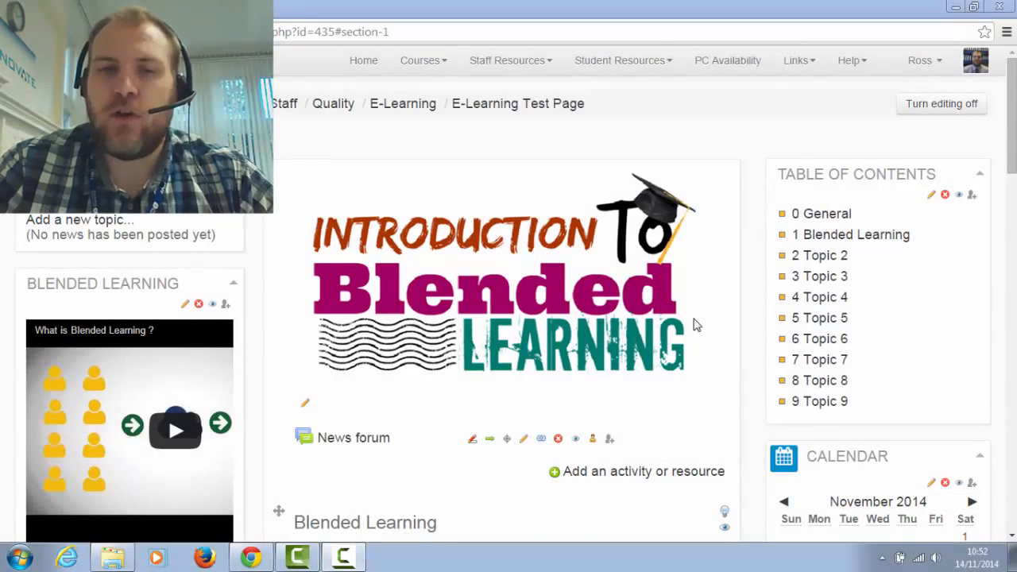
Add a Glossary activity to the Blended Learning section of the course page, reviewing the activity's help description.
scroll(712, 302, "down", 7)
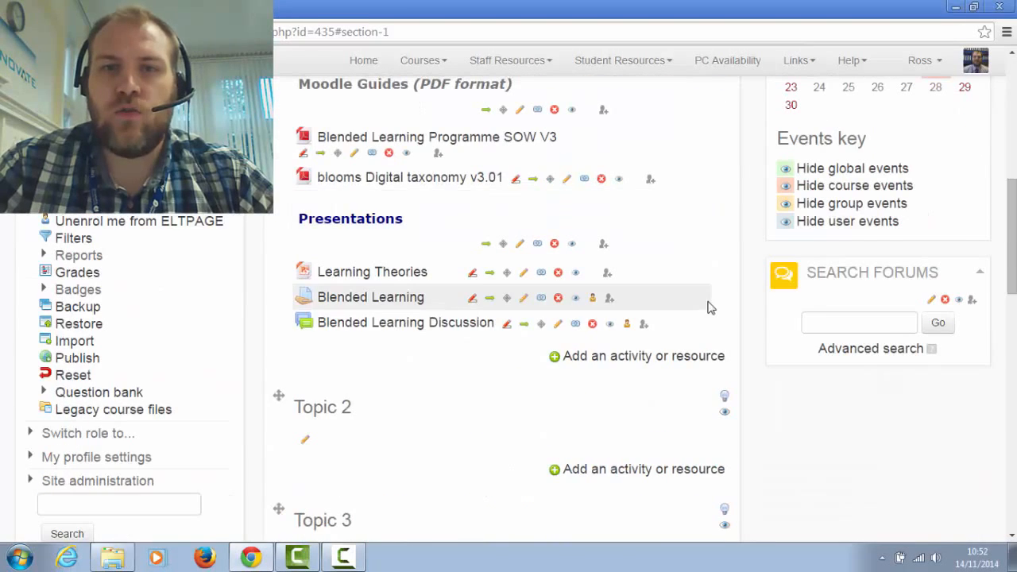
left_click(612, 359)
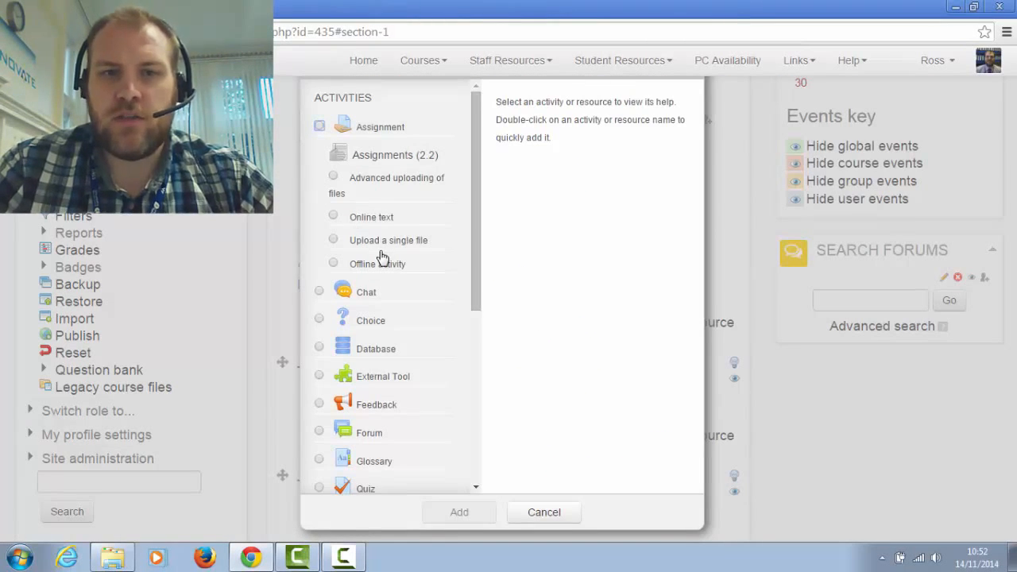
left_click(320, 461)
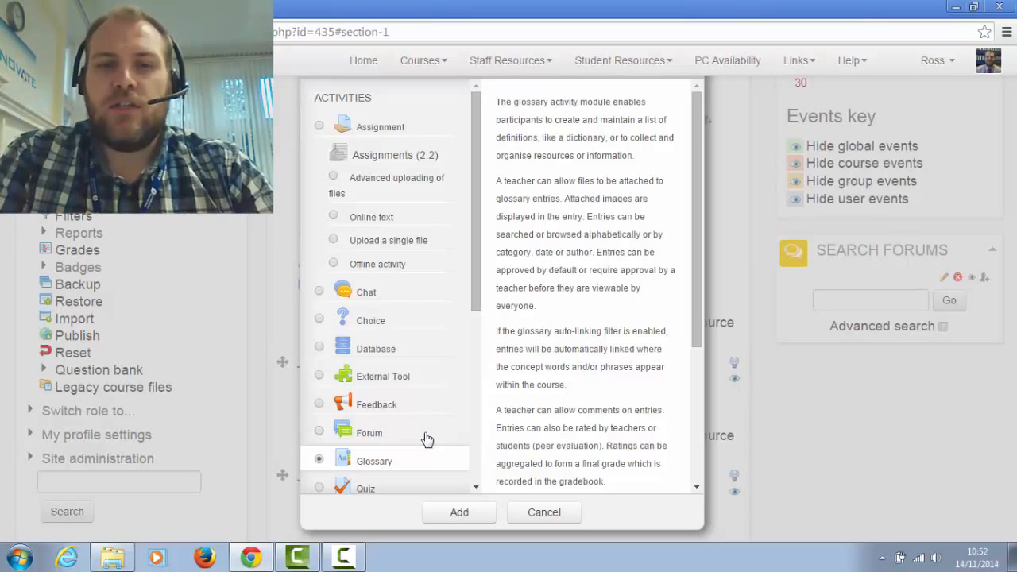
scroll(628, 299, "down", 3)
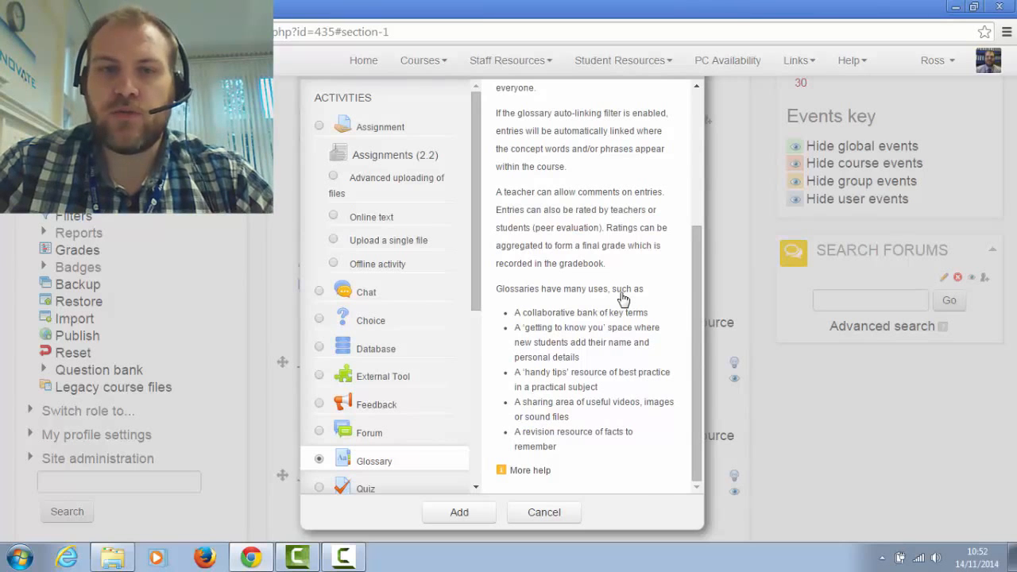
scroll(624, 299, "up", 3)
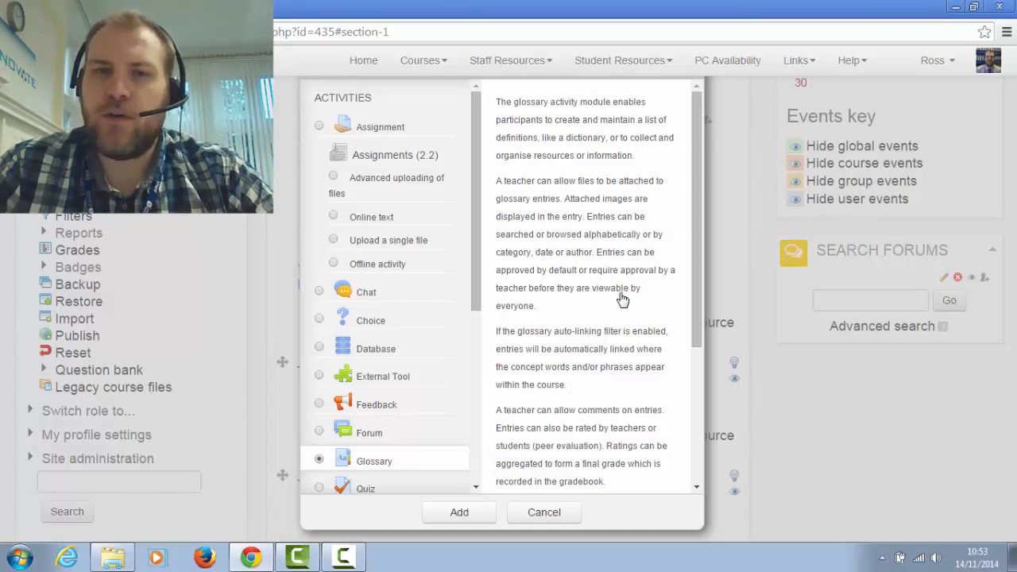
scroll(604, 297, "down", 3)
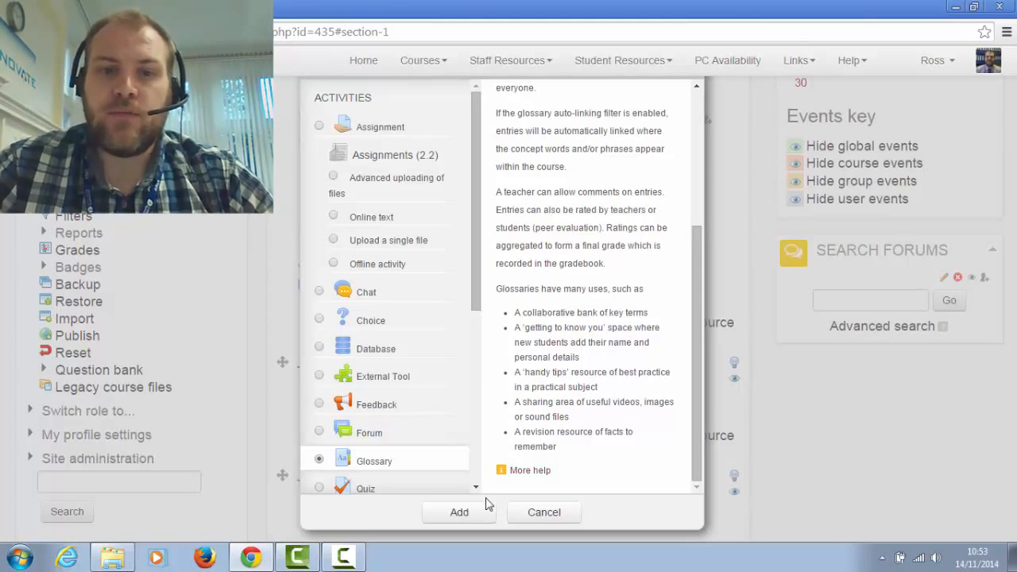
left_click(461, 514)
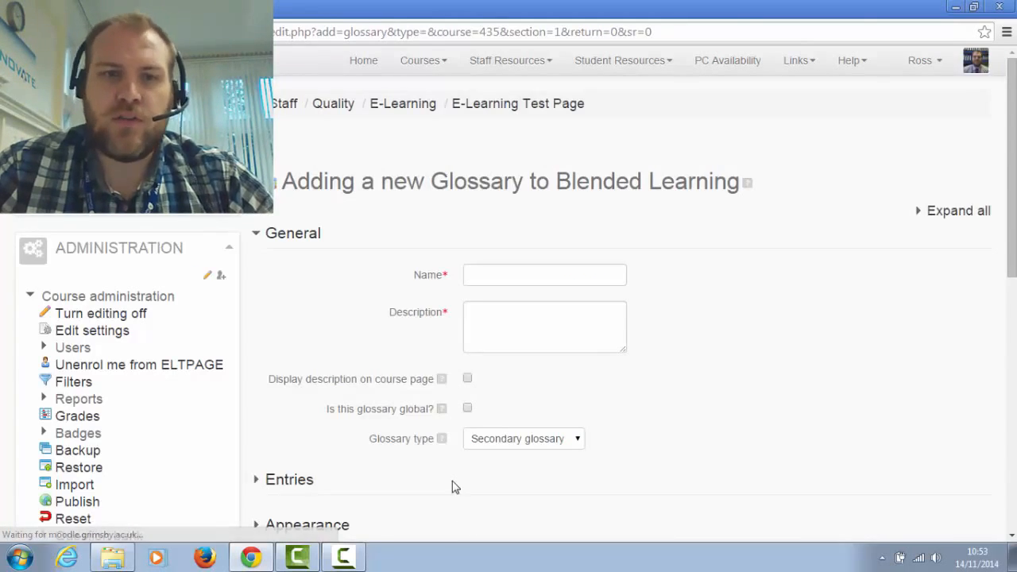
Reveal the description's editing tools and name the glossary "Blended Learning Terms".
left_click(506, 321)
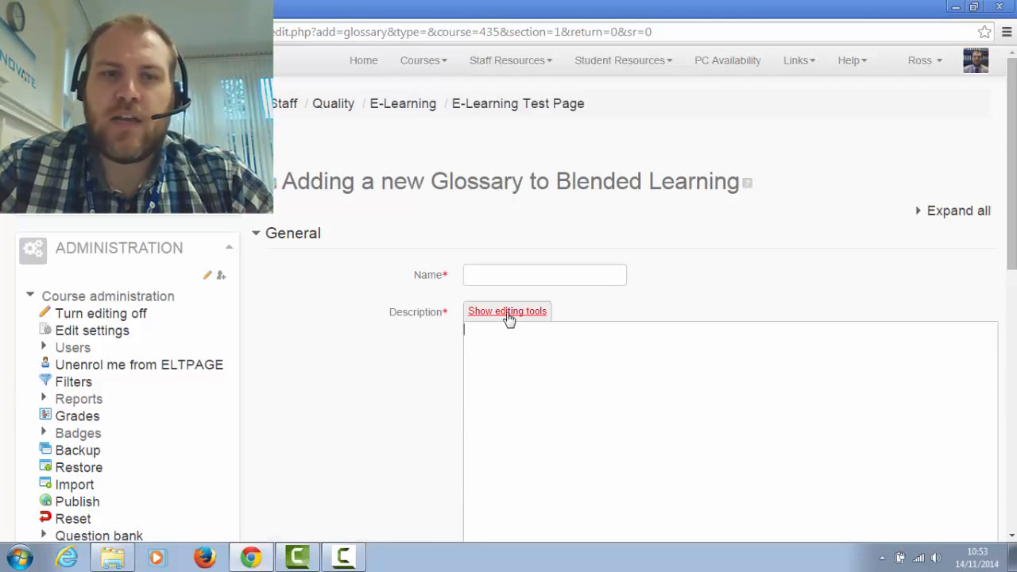
scroll(640, 286, "down", 4)
scroll(642, 284, "up", 3)
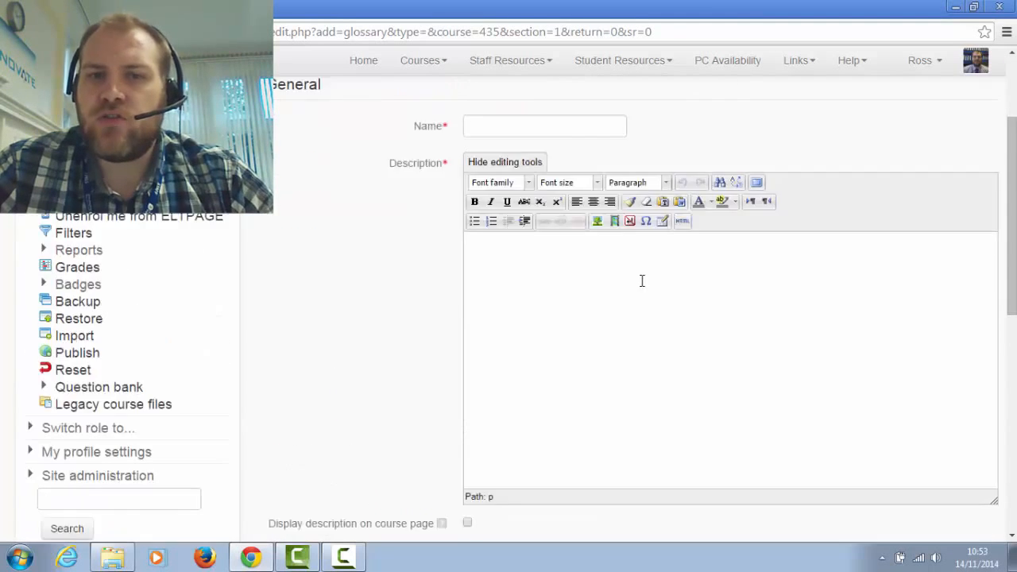
scroll(642, 284, "down", 1)
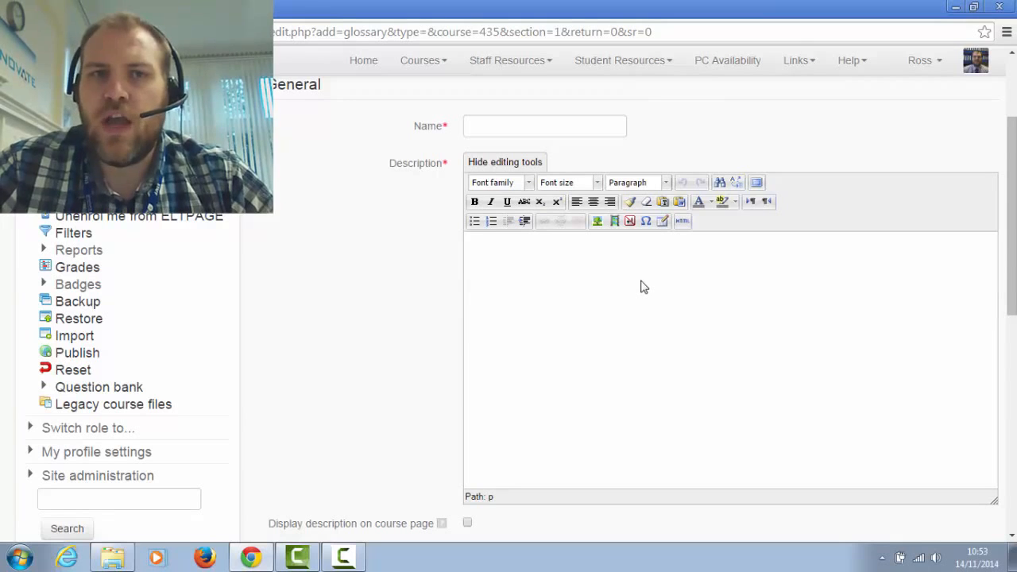
left_click(542, 127)
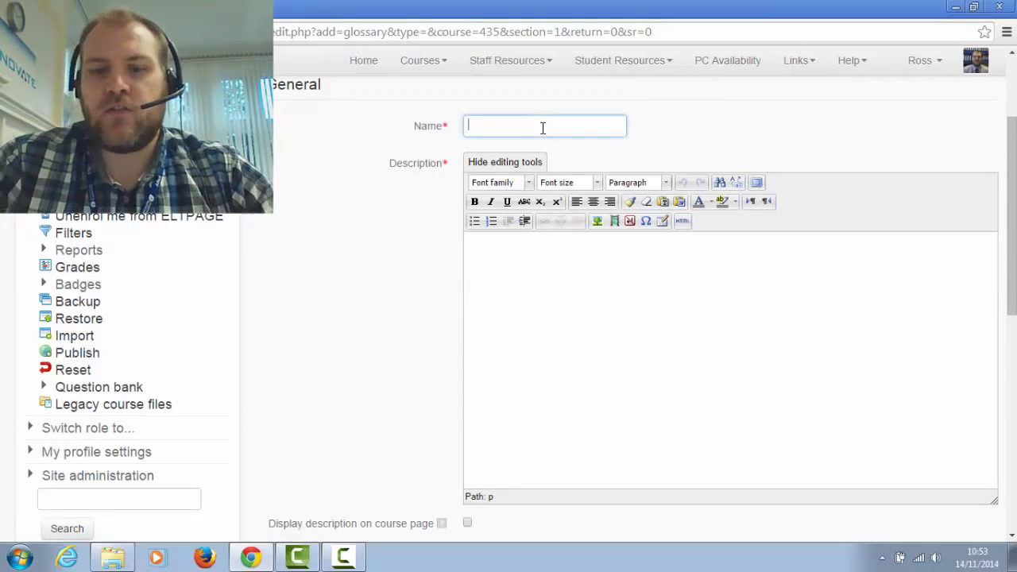
type("Blen")
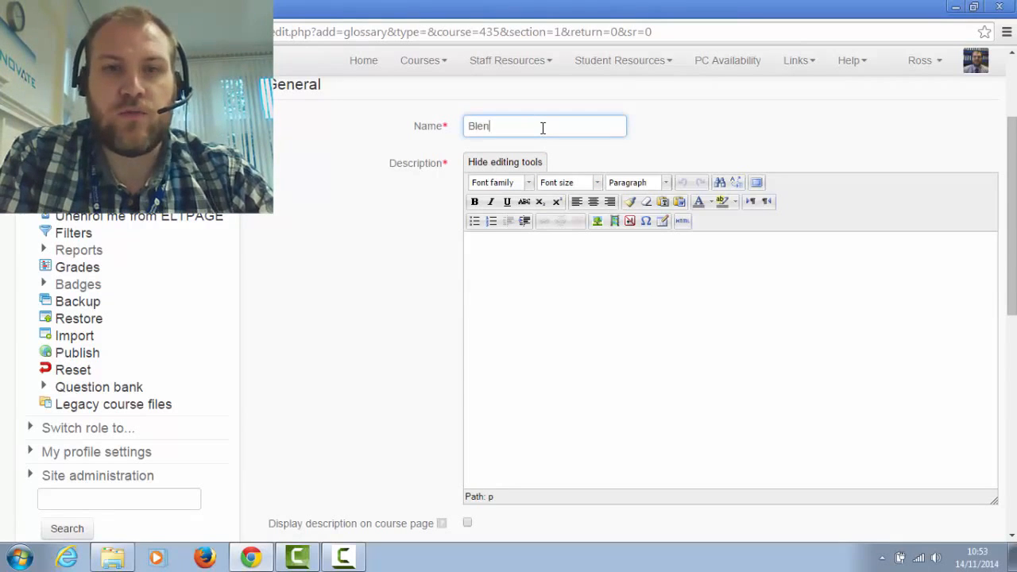
type("ded Learning")
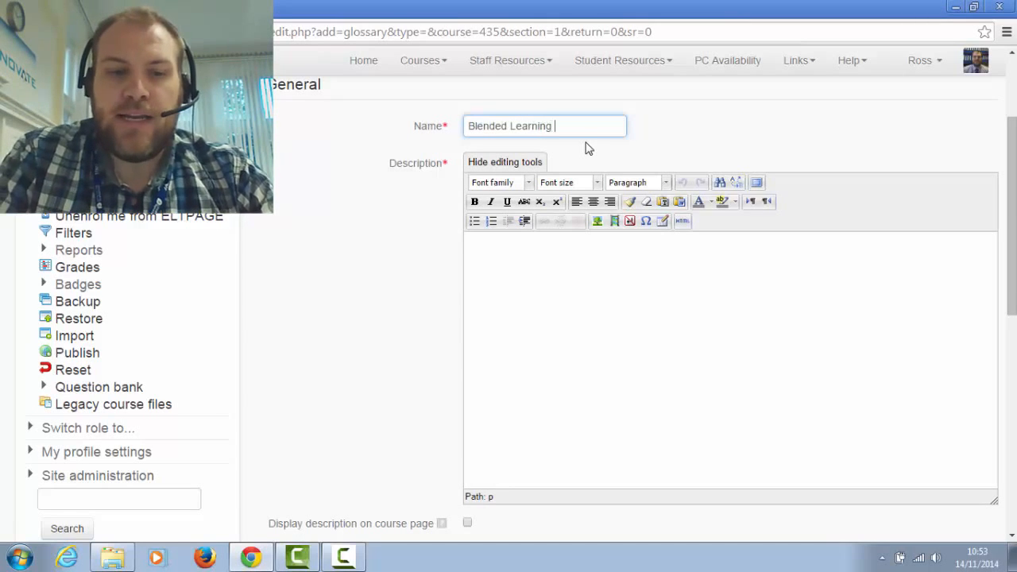
type(" Terms")
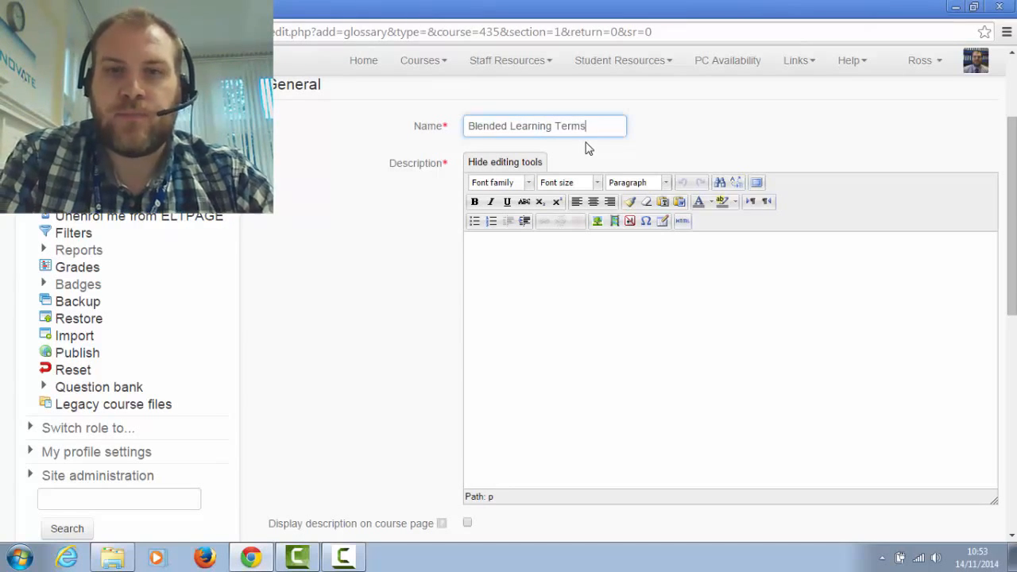
Enter the glossary description "Submit your ideas and thoughts about different Blended Learning terminology.".
left_click(611, 271)
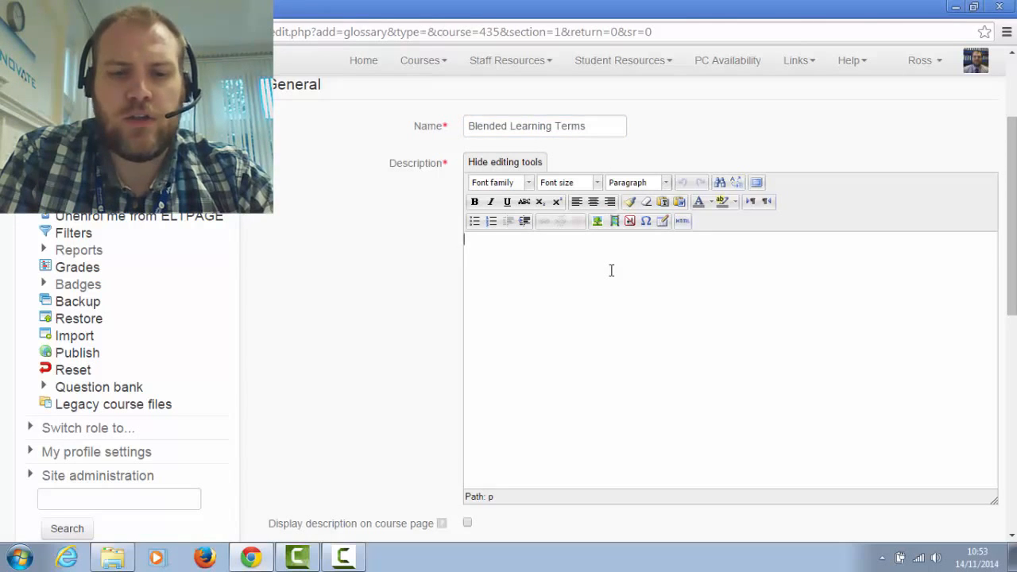
type("Subm")
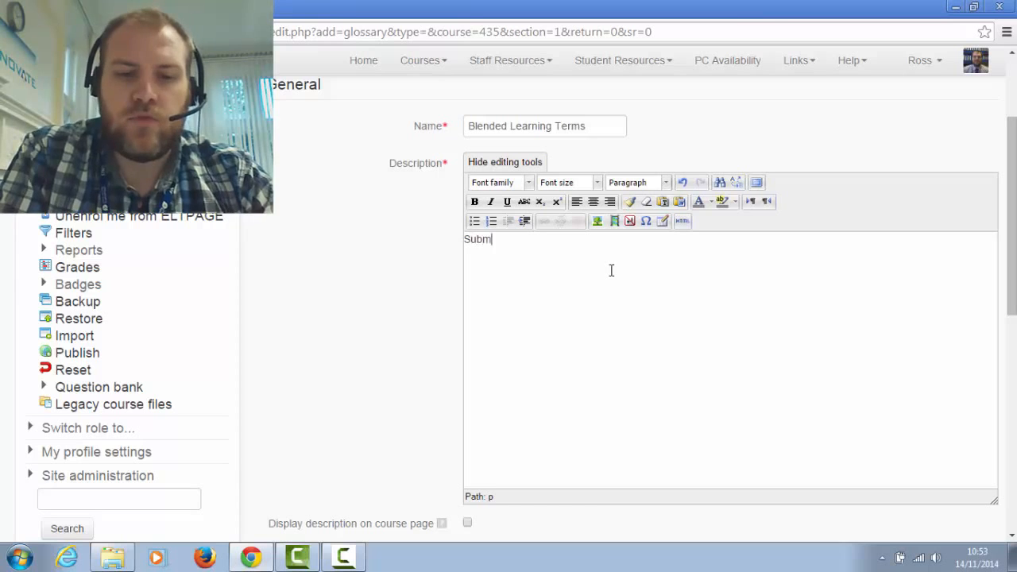
type("it your ideas")
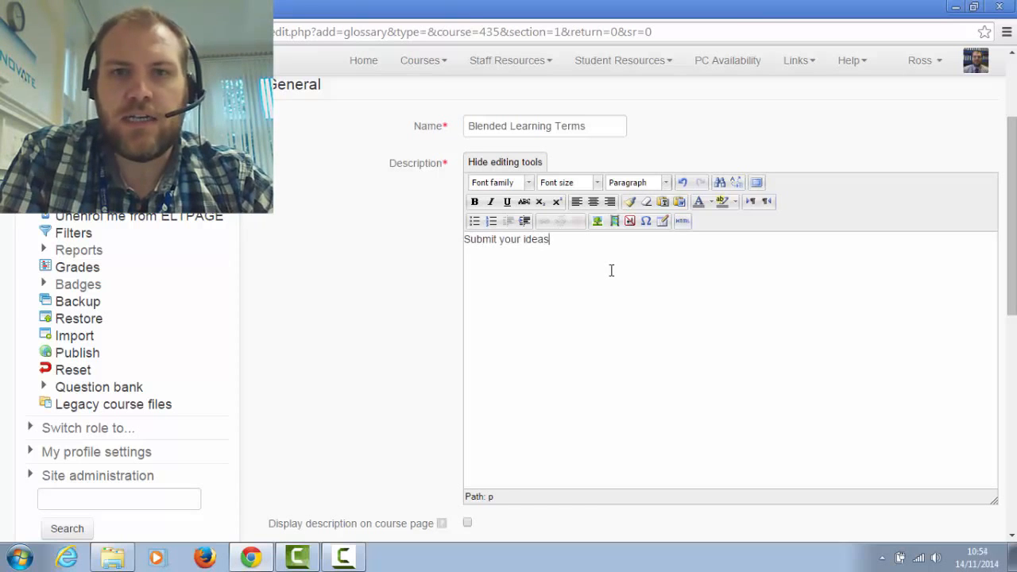
type(" and tho")
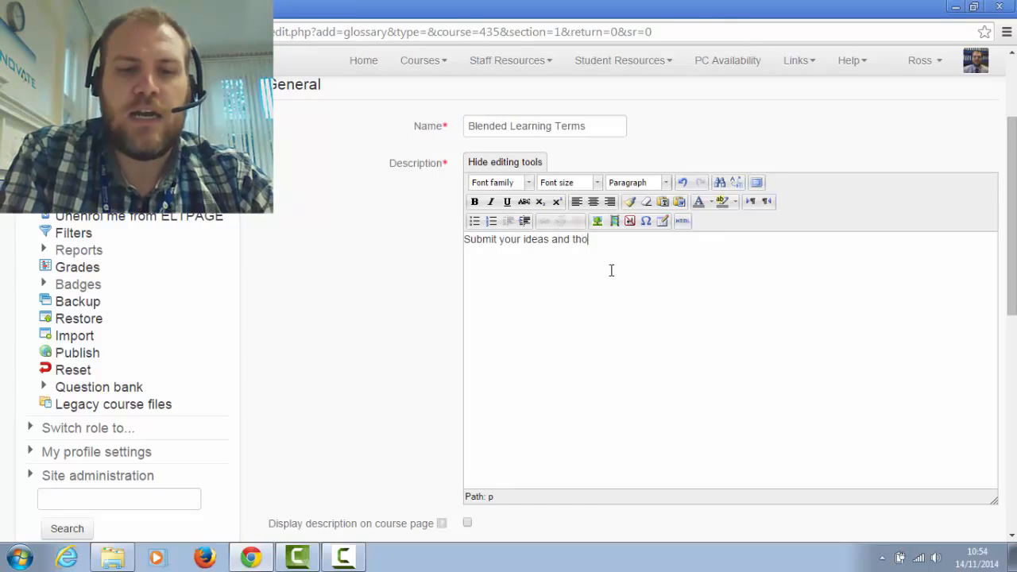
type("ughts about different ")
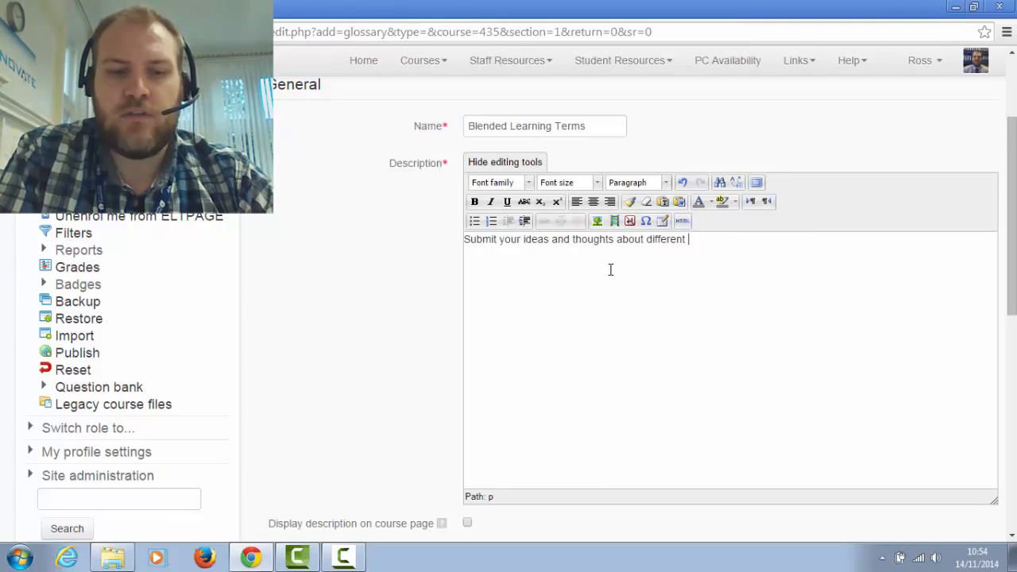
type("Blended Lea")
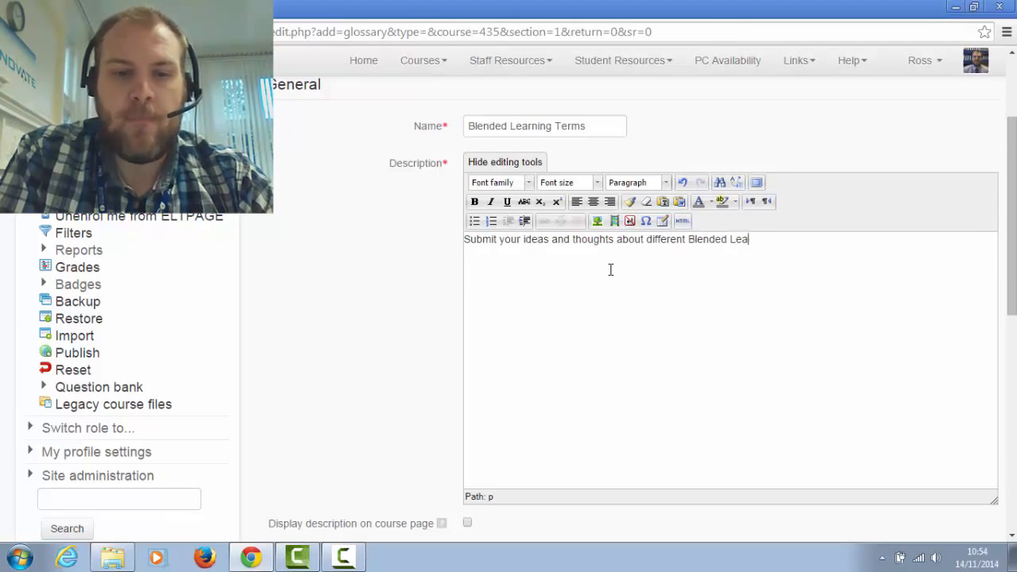
type("rning term")
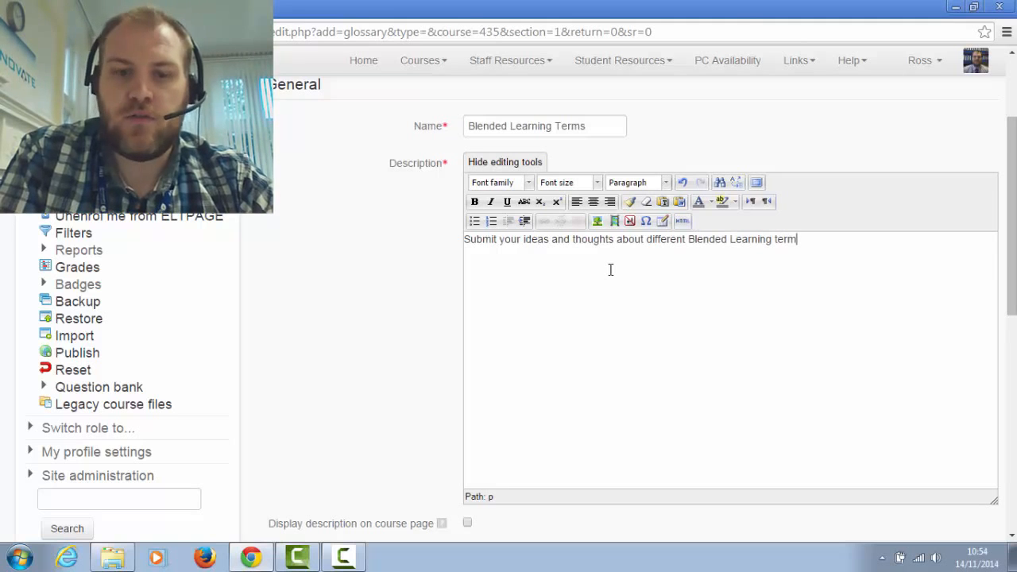
type("imology")
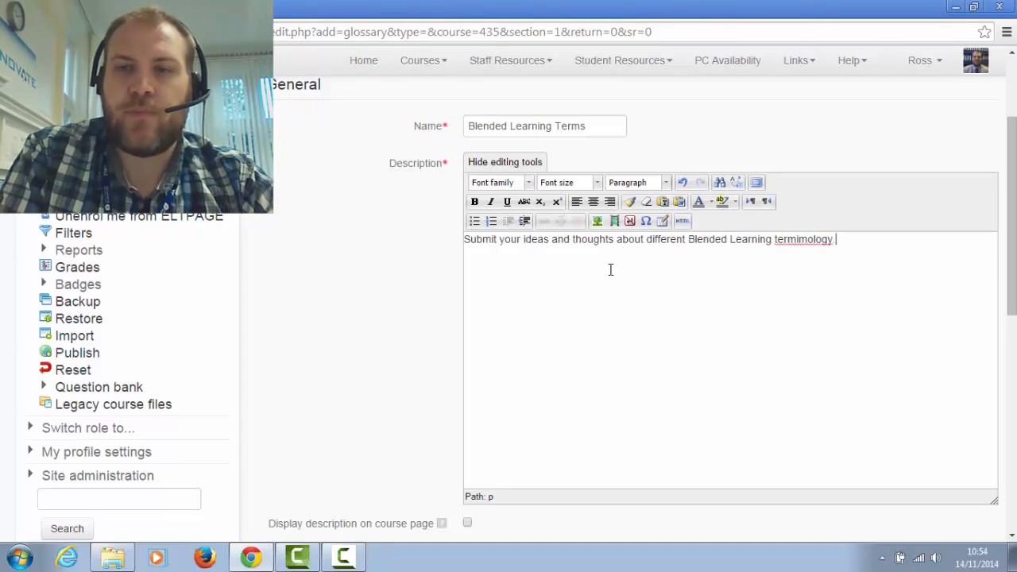
left_click(808, 240)
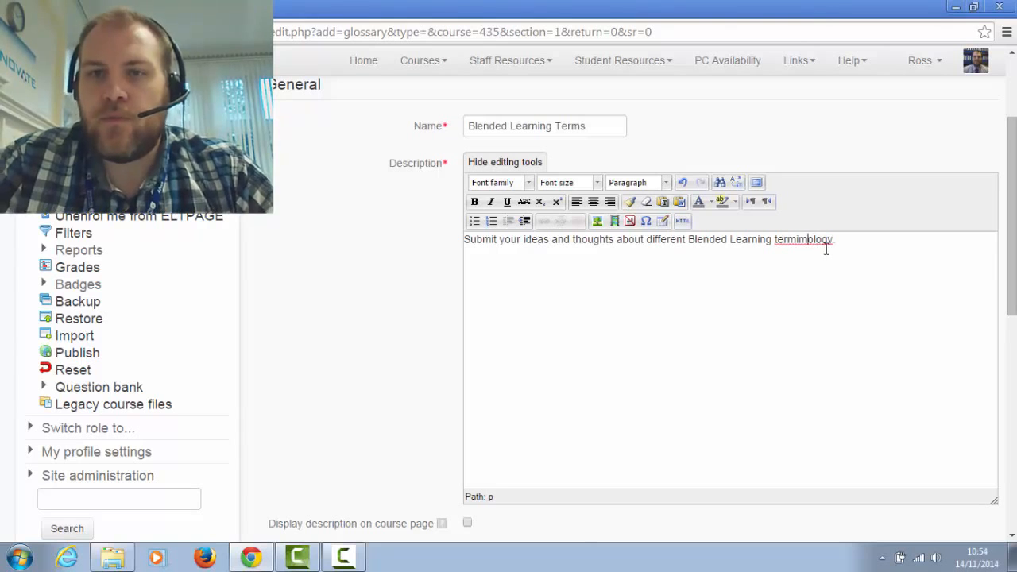
key("BackSpace")
type("n")
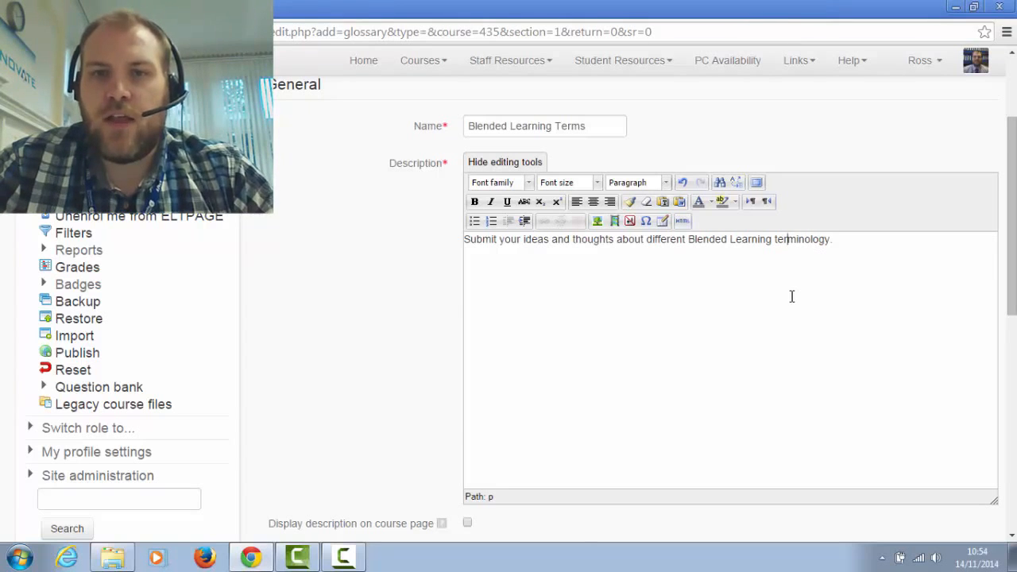
Set "Duplicate entries allowed" to Yes in the glossary's Entries settings.
scroll(718, 307, "up", 2)
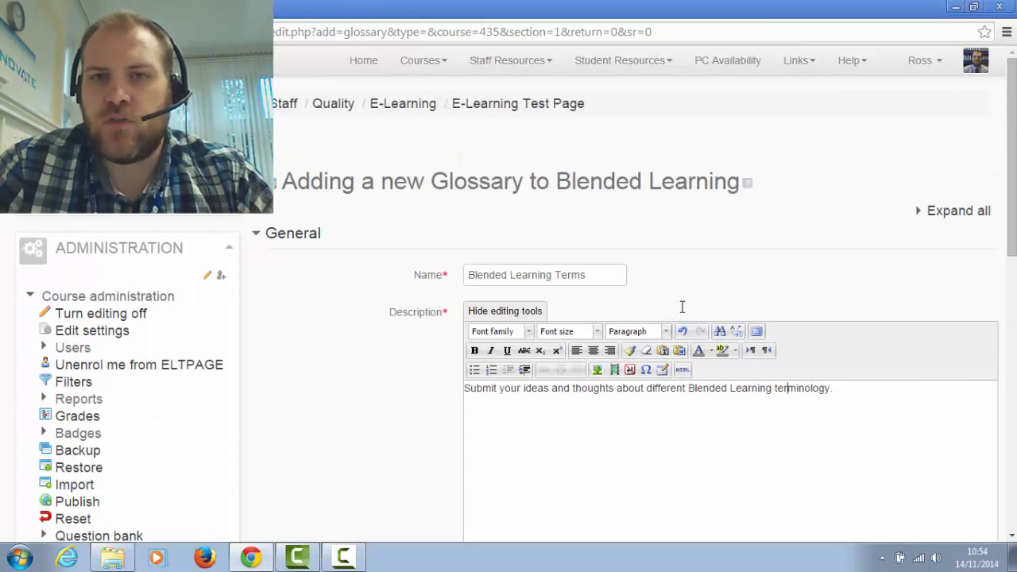
scroll(759, 310, "down", 2)
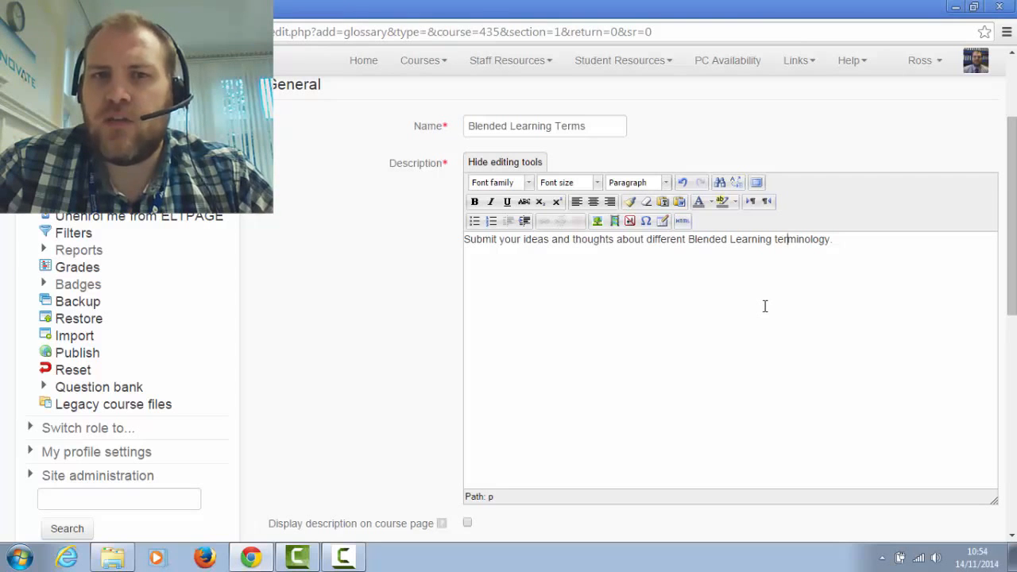
scroll(666, 273, "down", 2)
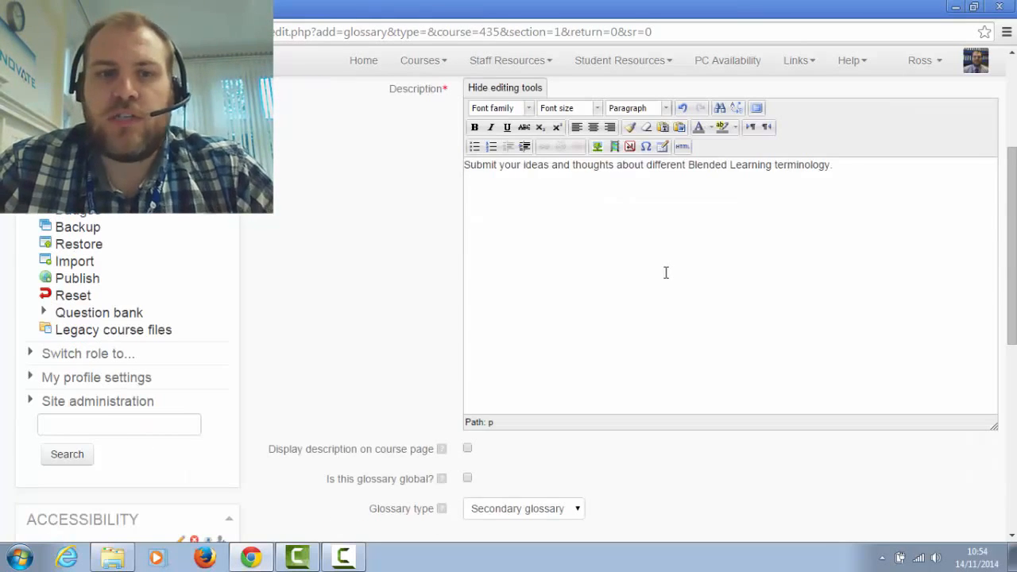
scroll(666, 272, "down", 3)
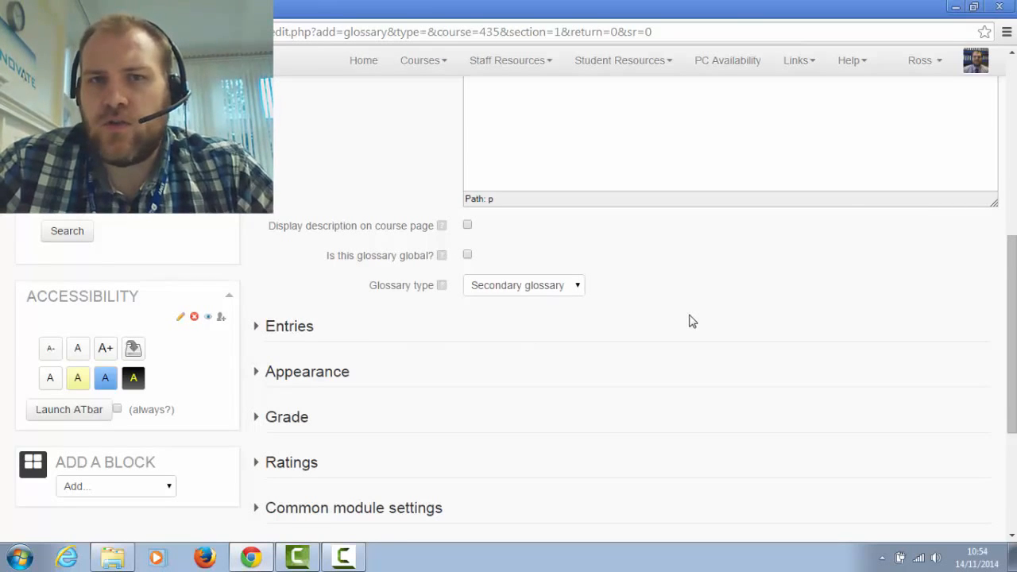
scroll(689, 321, "up", 4)
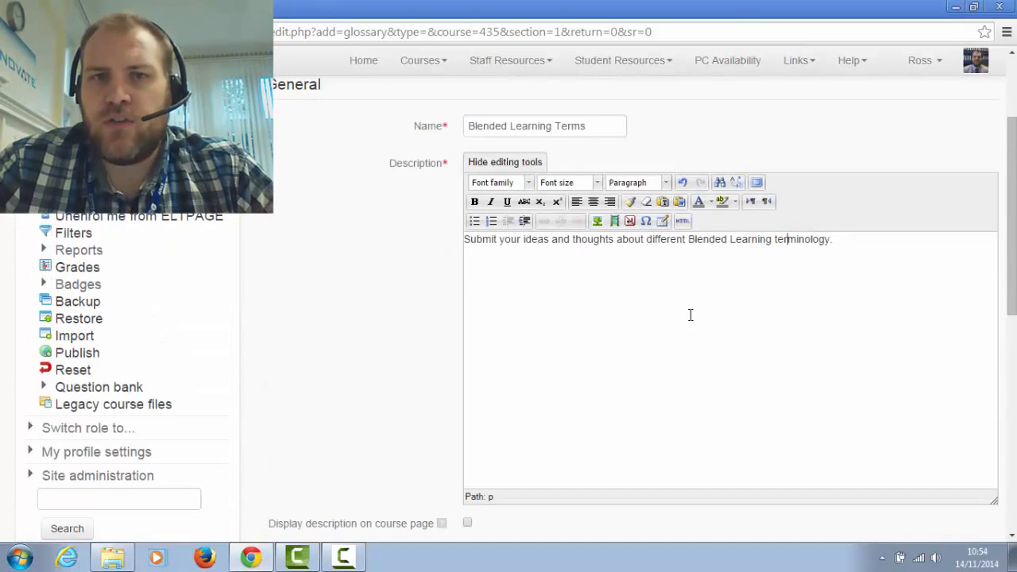
scroll(692, 318, "down", 5)
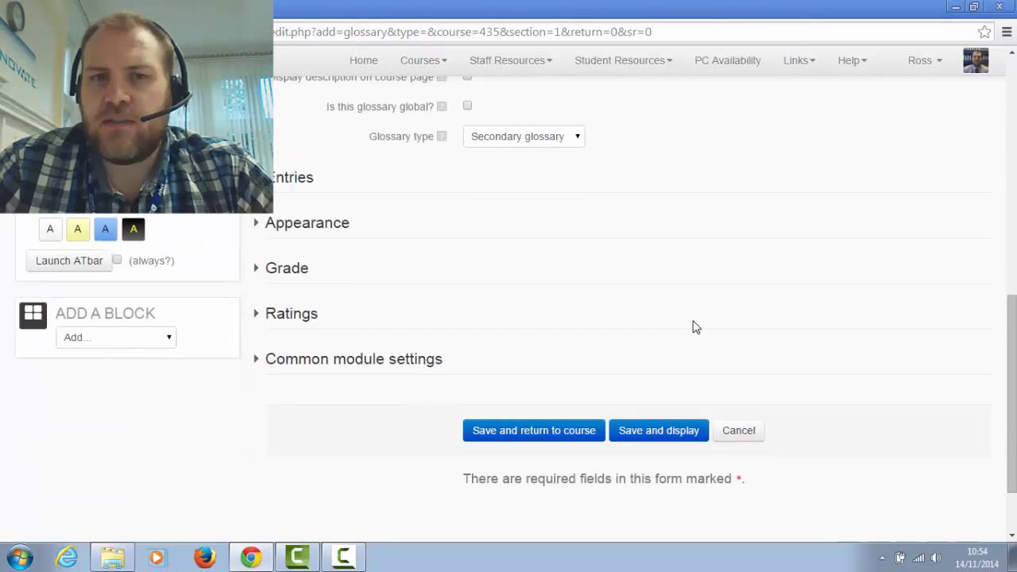
left_click(310, 182)
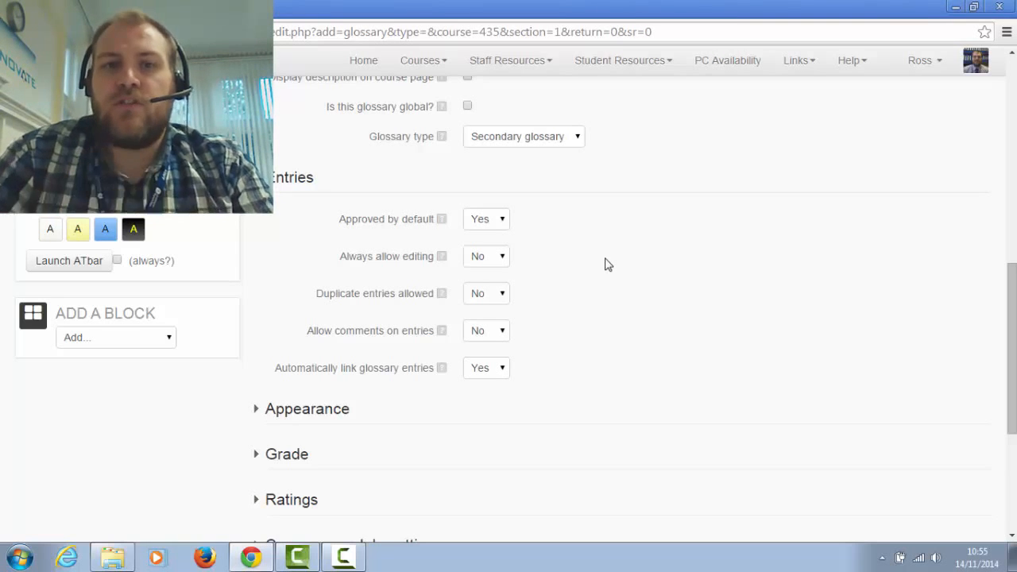
left_click(488, 297)
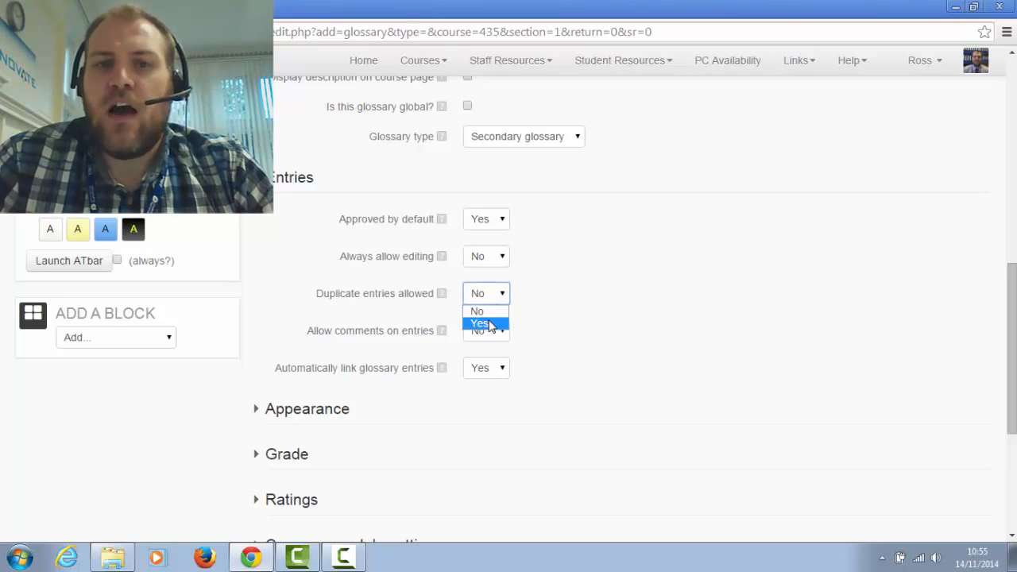
left_click(484, 323)
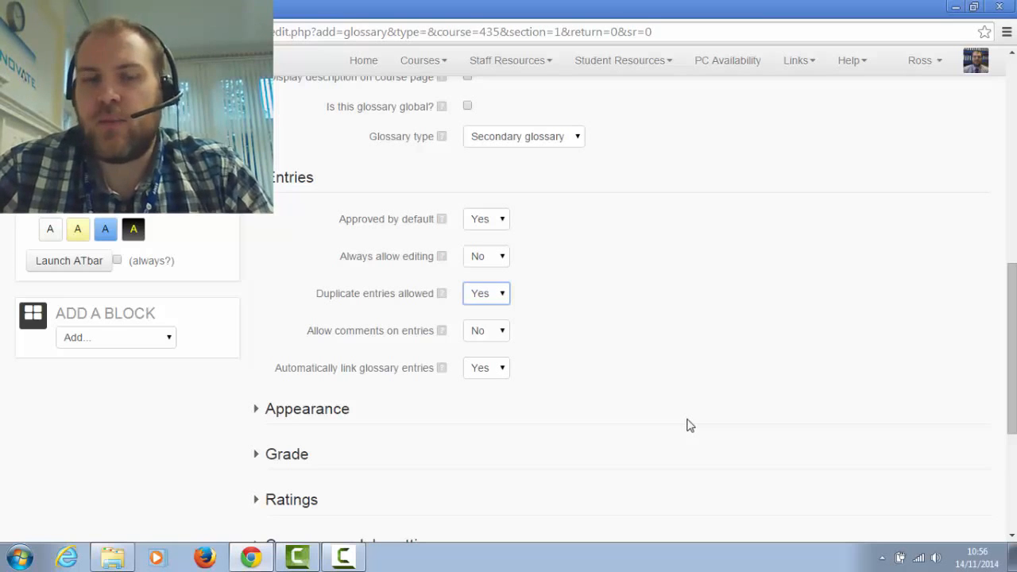
Set the glossary's display format to "Full with author" in the Appearance settings.
left_click(307, 412)
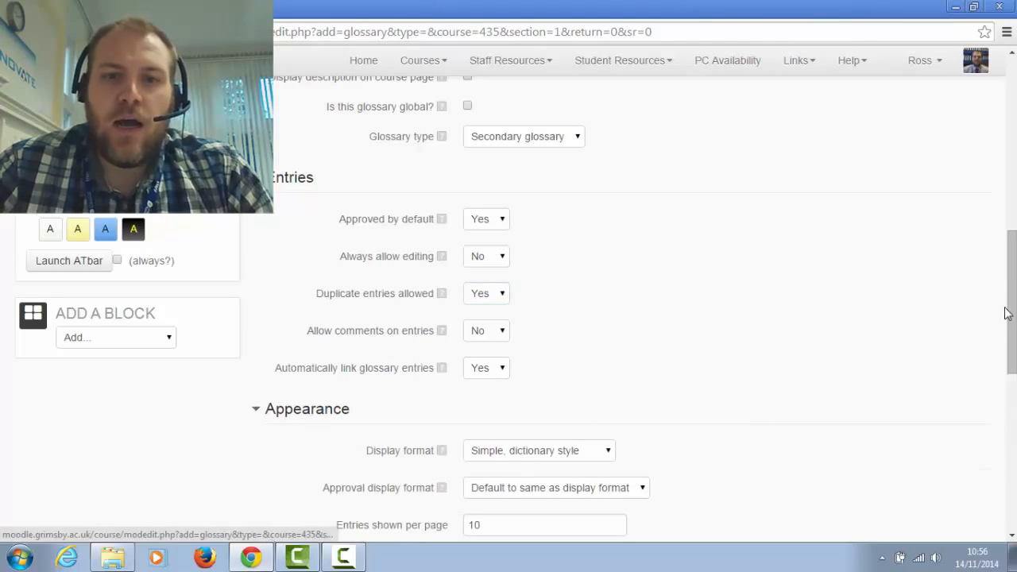
scroll(849, 332, "down", 1)
scroll(849, 332, "down", 1)
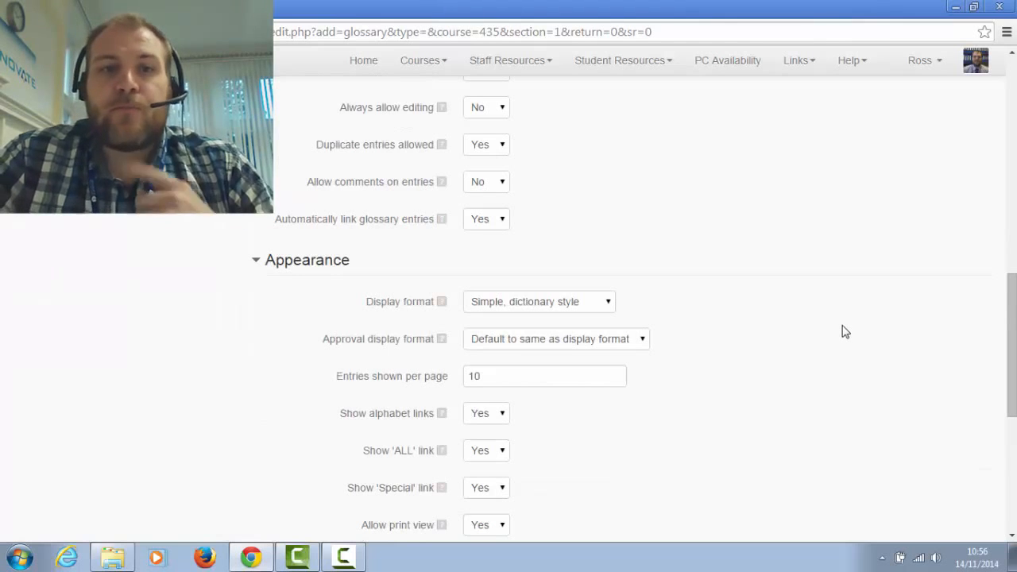
scroll(816, 333, "down", 2)
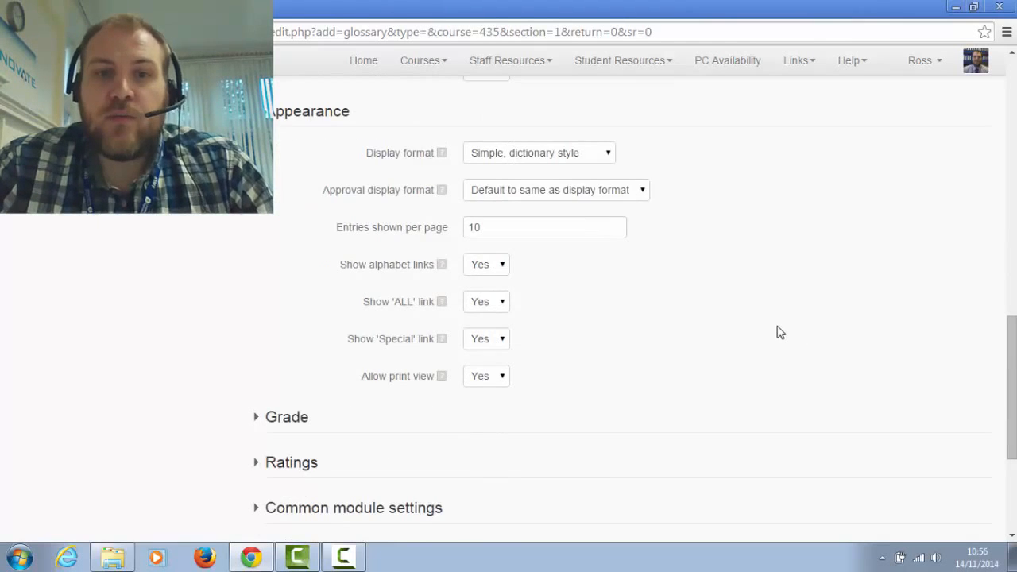
scroll(779, 333, "up", 1)
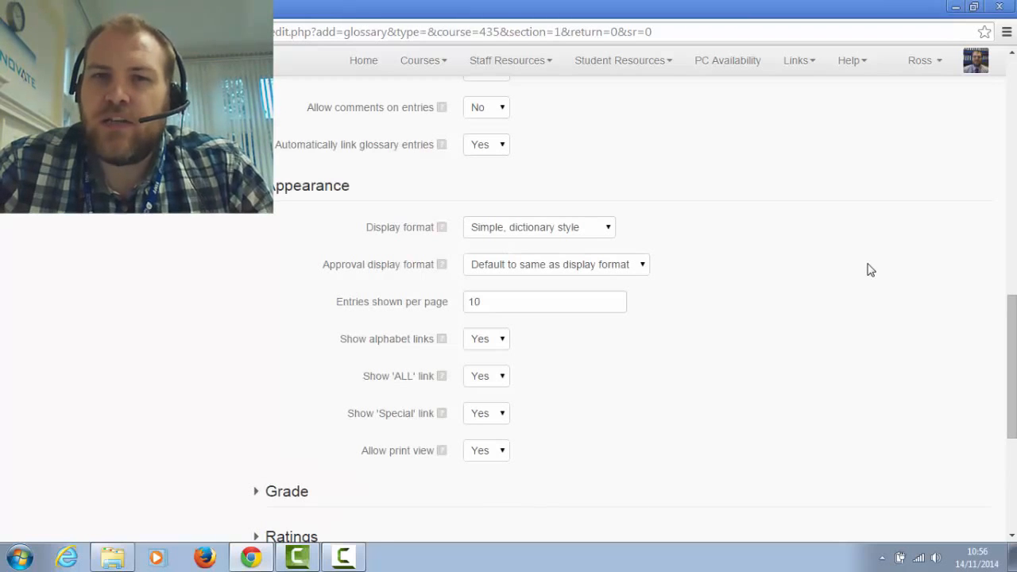
left_click(604, 230)
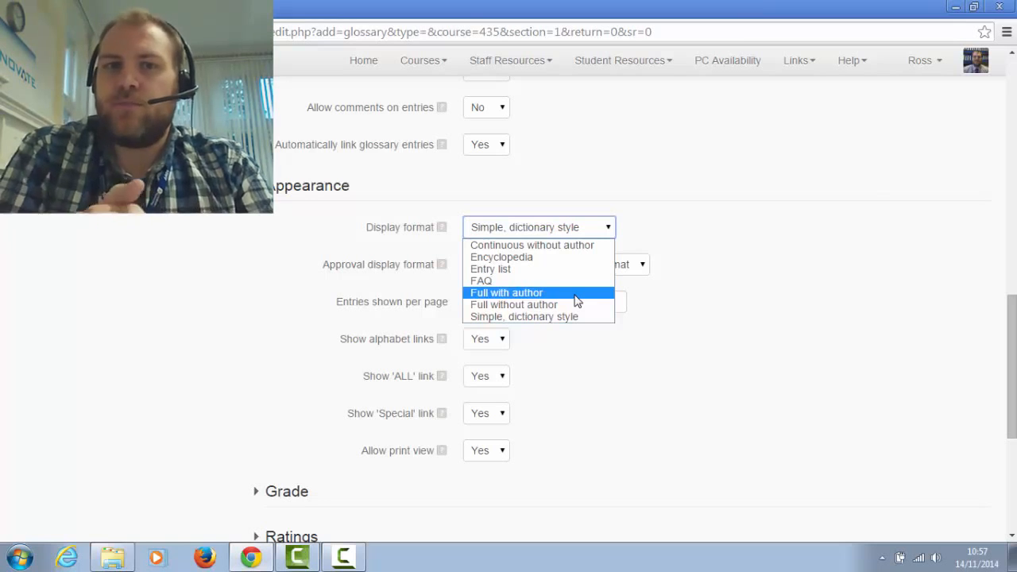
left_click(548, 294)
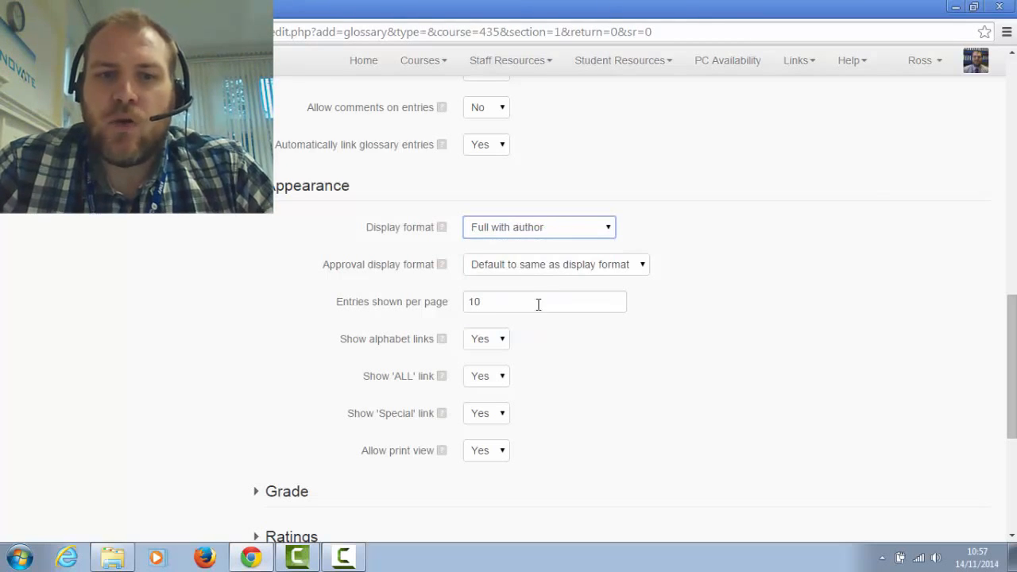
Review the glossary's Grade and Ratings settings, and collapse both sections again.
scroll(535, 306, "down", 1)
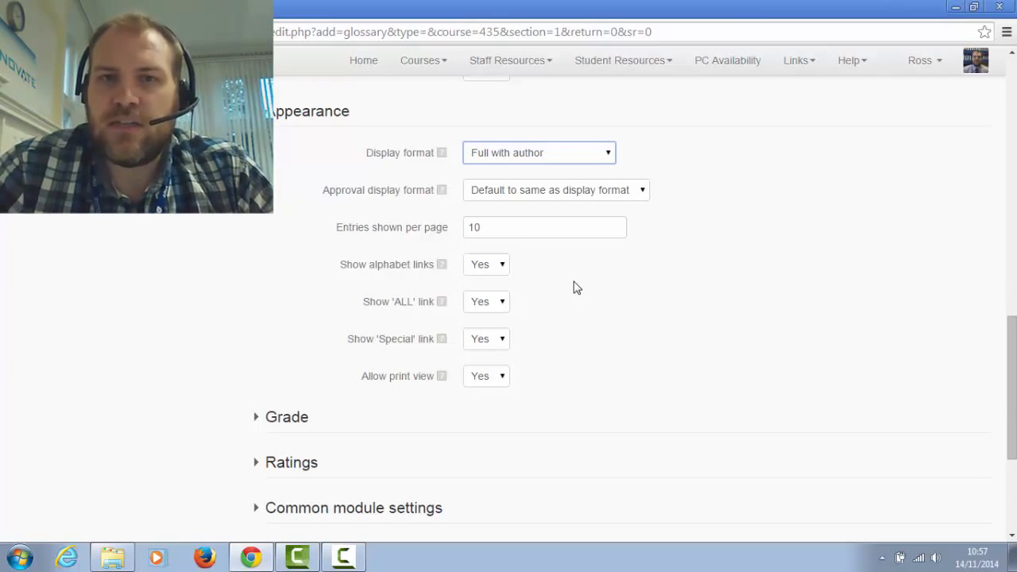
scroll(577, 288, "down", 2)
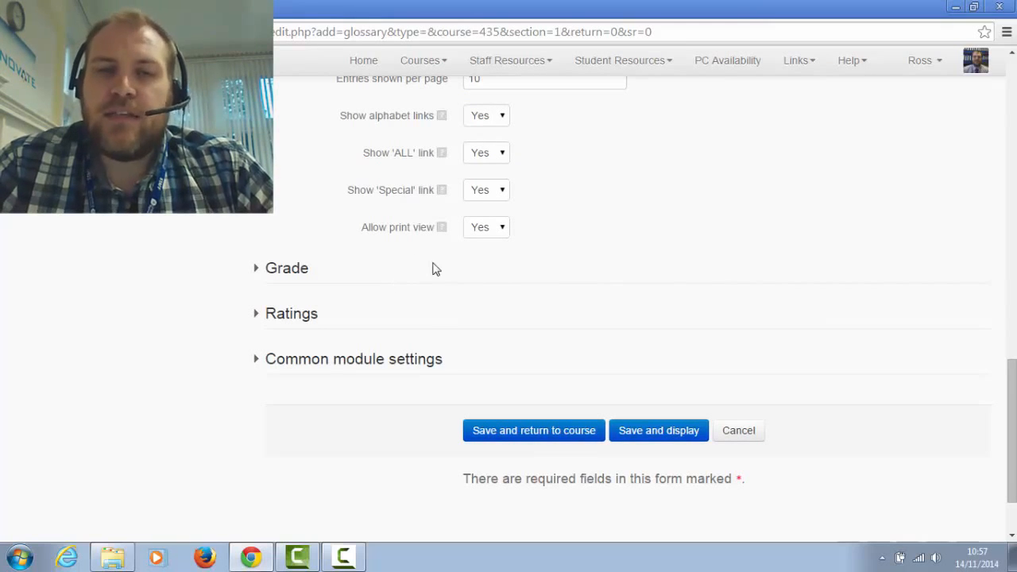
left_click(291, 313)
left_click(280, 270)
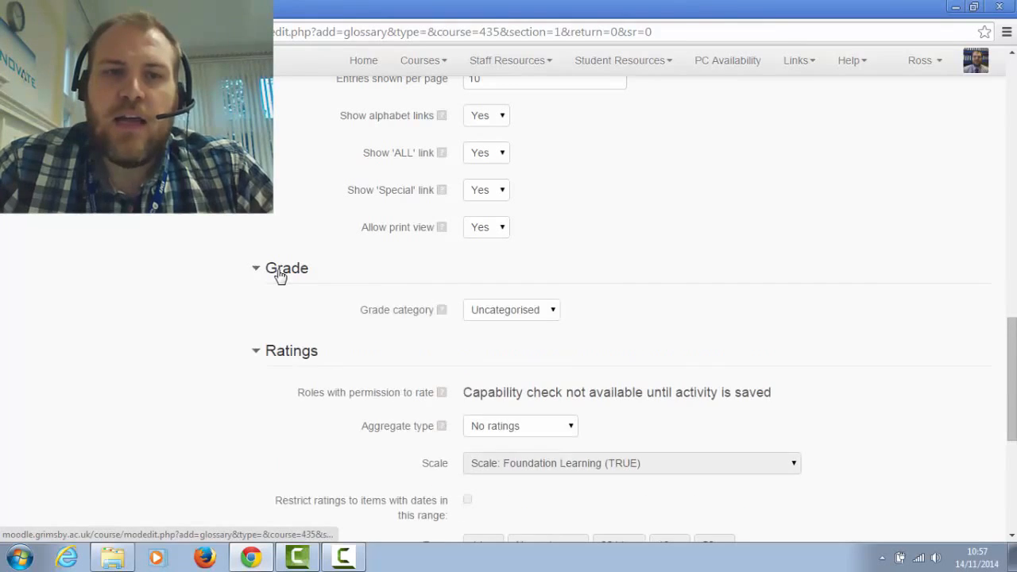
left_click(280, 271)
left_click(293, 315)
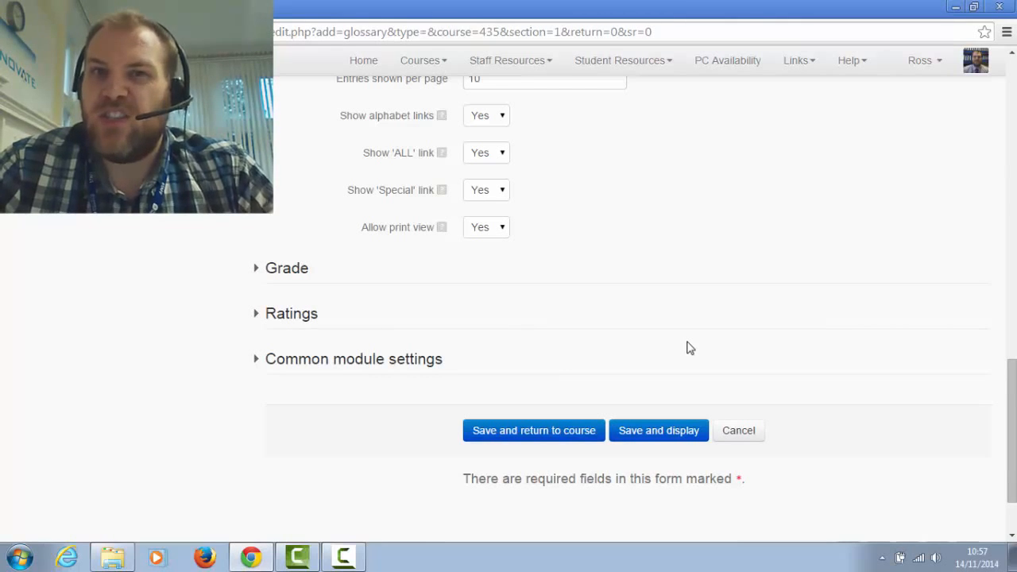
Save the glossary settings and return to the course page.
scroll(690, 349, "up", 10)
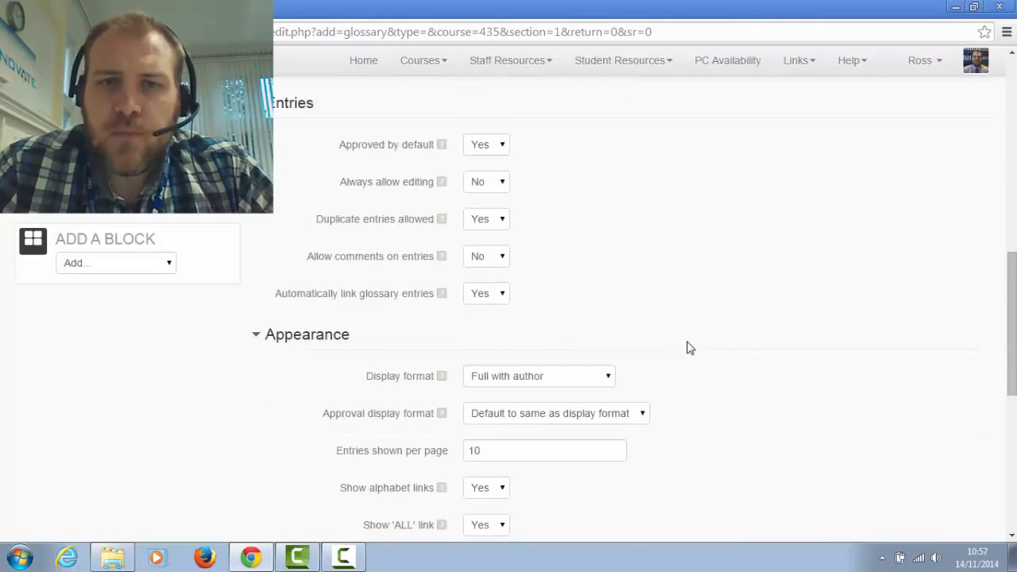
scroll(692, 347, "down", 10)
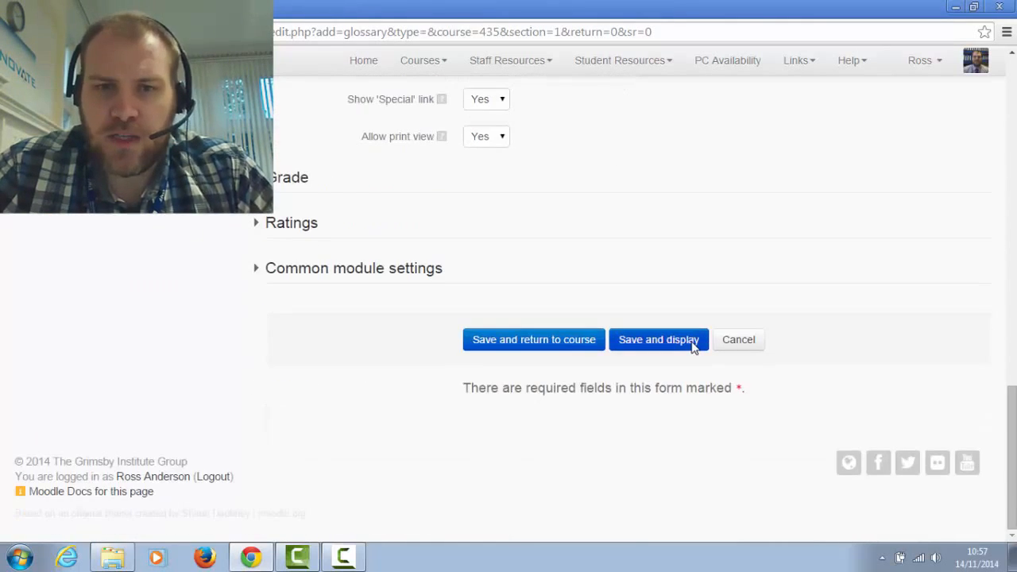
left_click(495, 342)
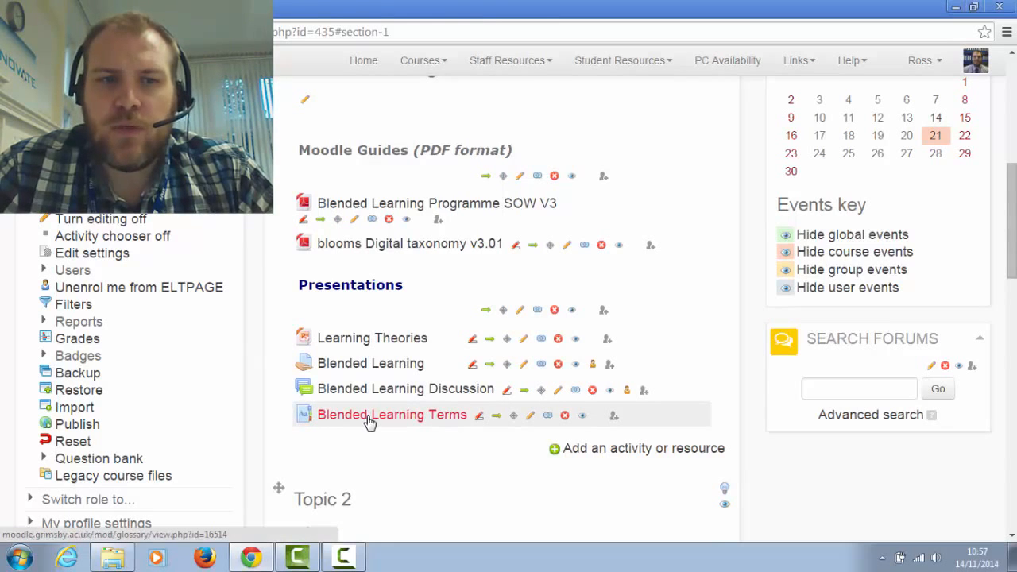
Switch to another role in the course and open the "Blended Learning Terms" glossary.
scroll(307, 424, "down", 3)
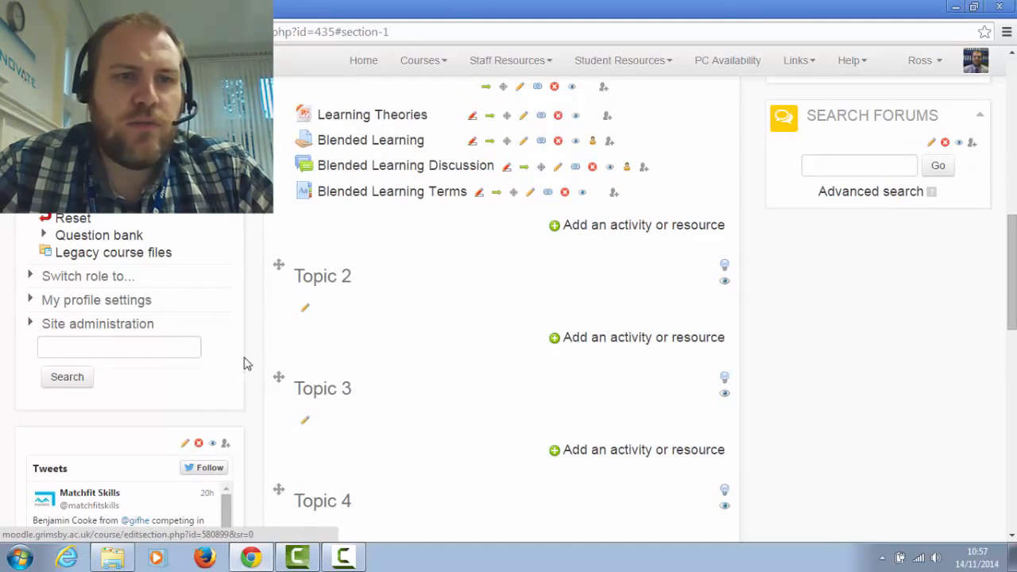
left_click(115, 280)
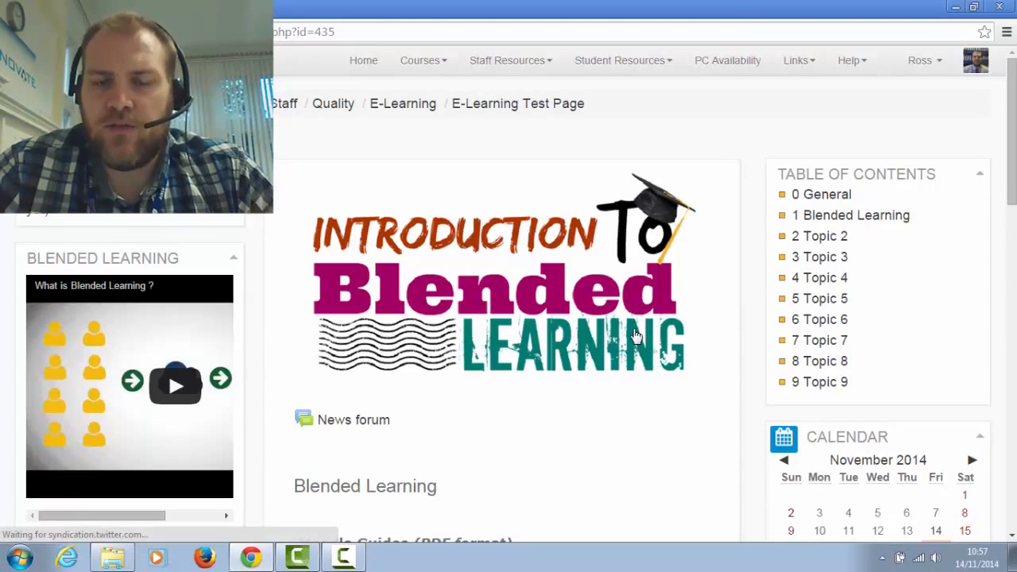
scroll(636, 337, "down", 1)
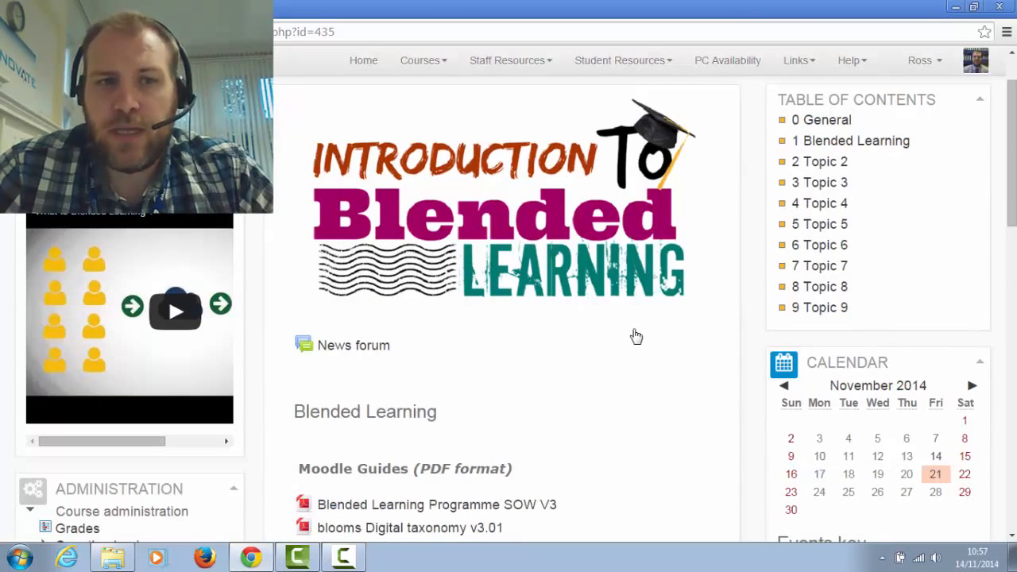
scroll(636, 337, "down", 5)
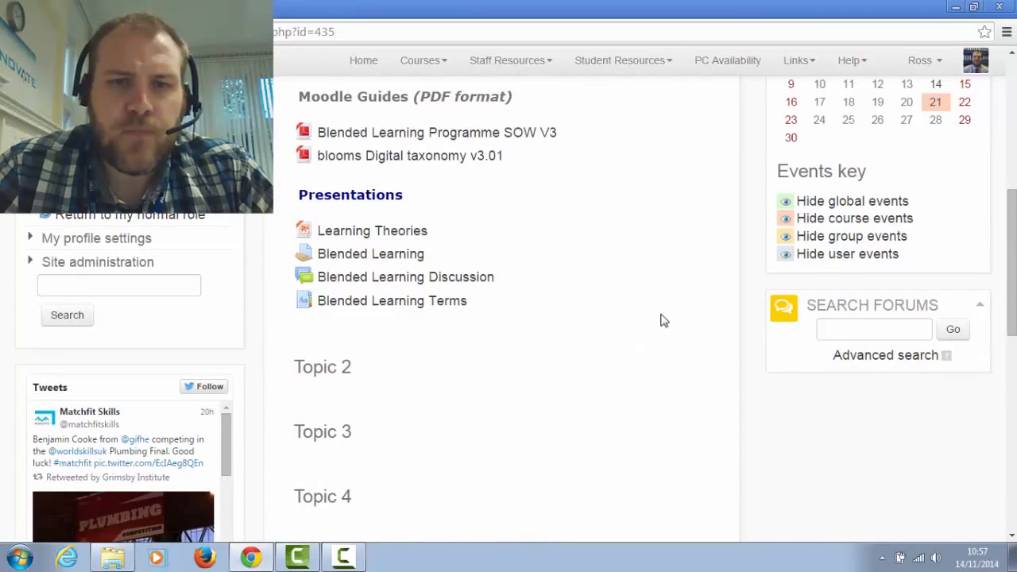
left_click(405, 301)
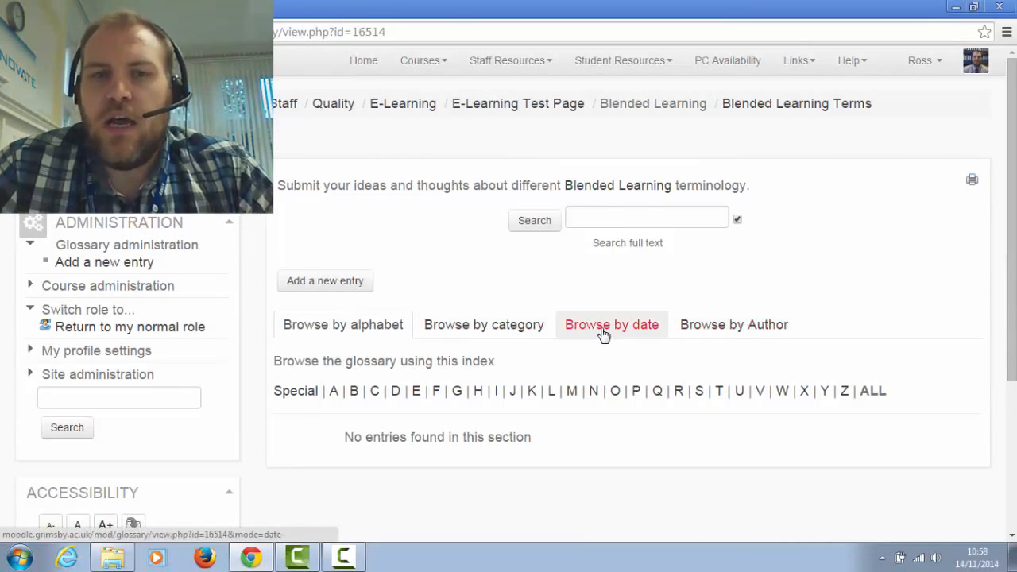
Start a new glossary entry with the concept "Flipped Classroom".
left_click(343, 286)
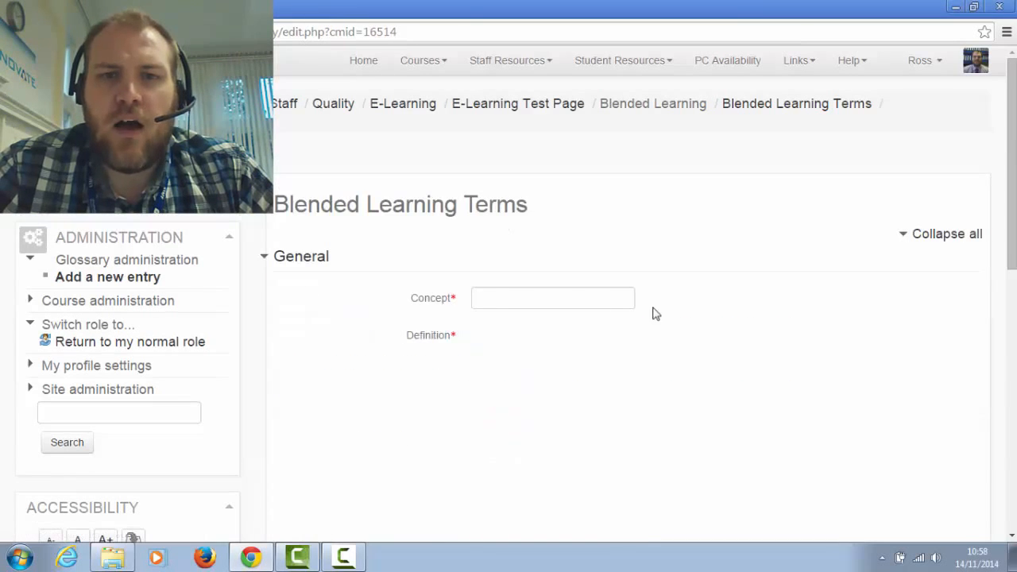
left_click(513, 307)
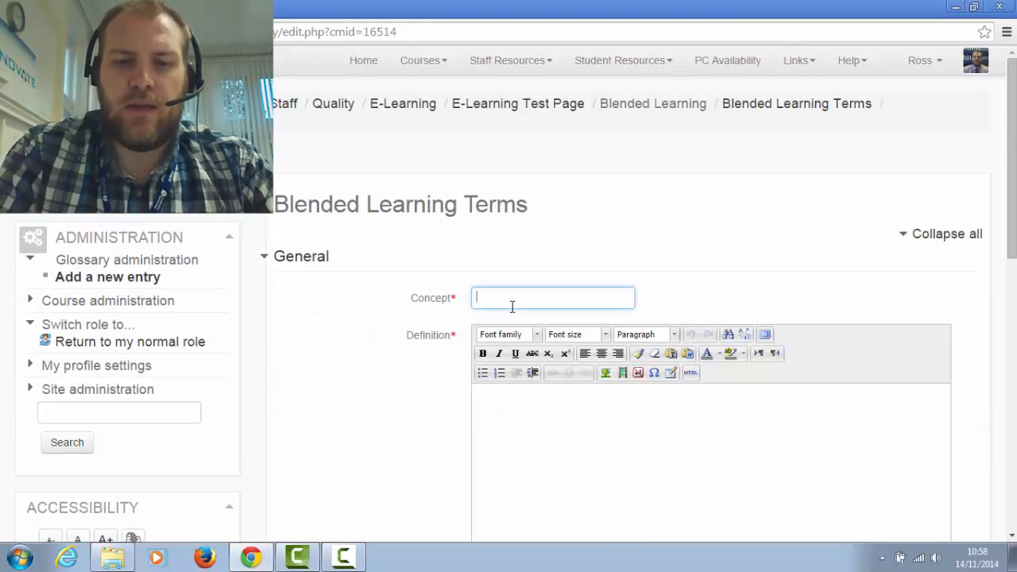
type("Flipped L")
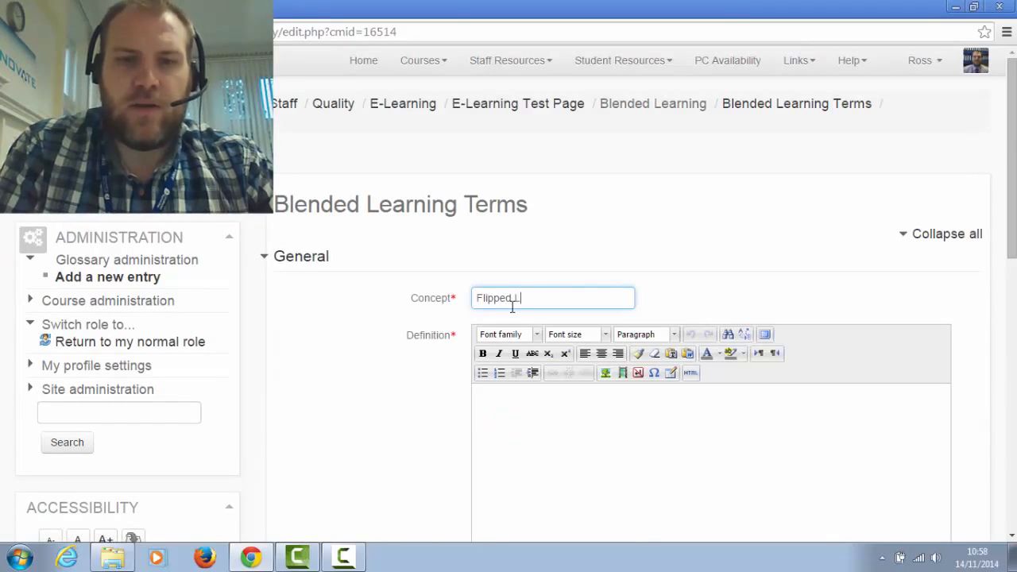
key("BackSpace")
type("Classroom")
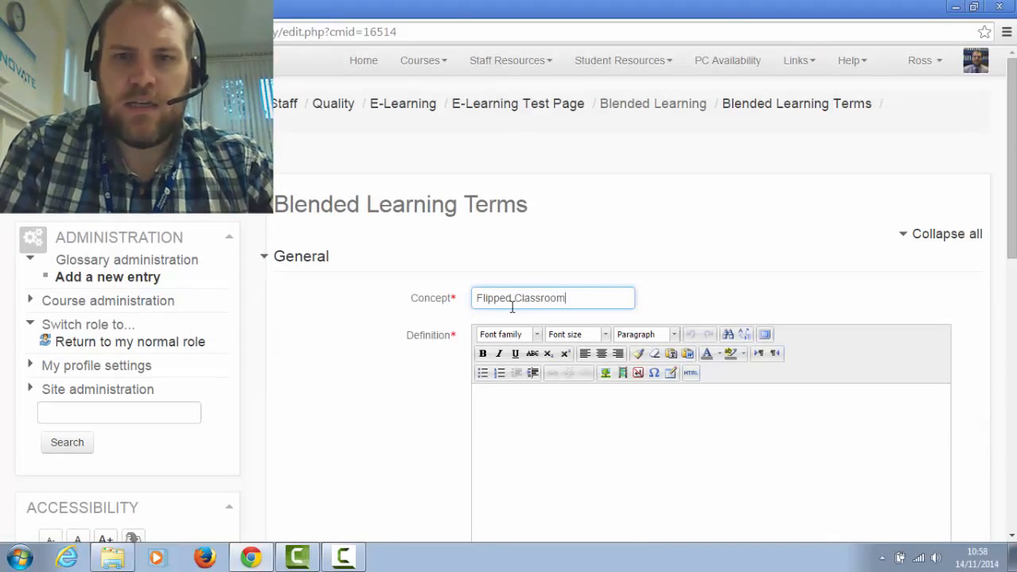
Enter the definition "The Flipped Classroom is when the lecture element is delivered online with the practical element done in class.".
scroll(509, 326, "down", 1)
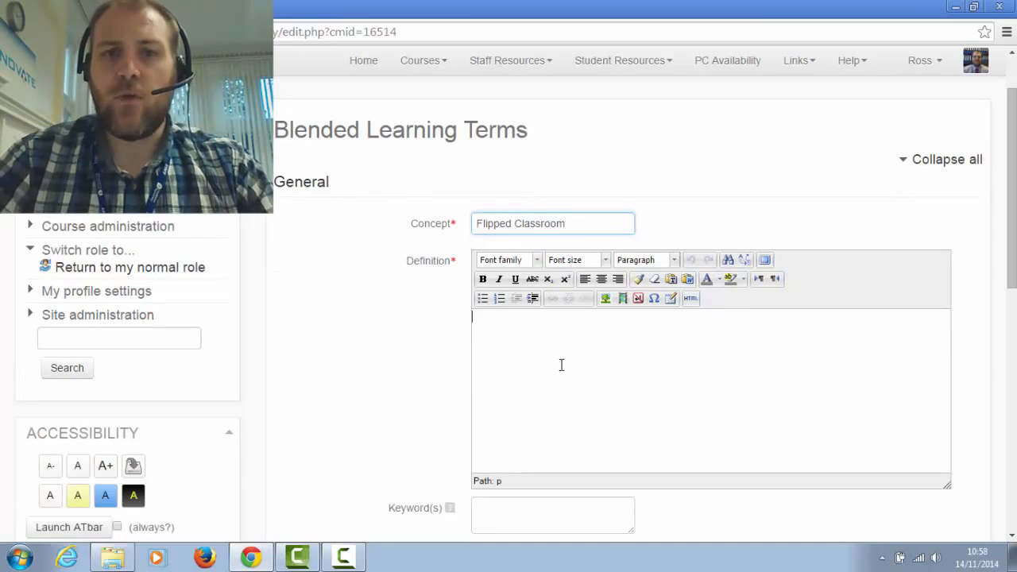
left_click(561, 365)
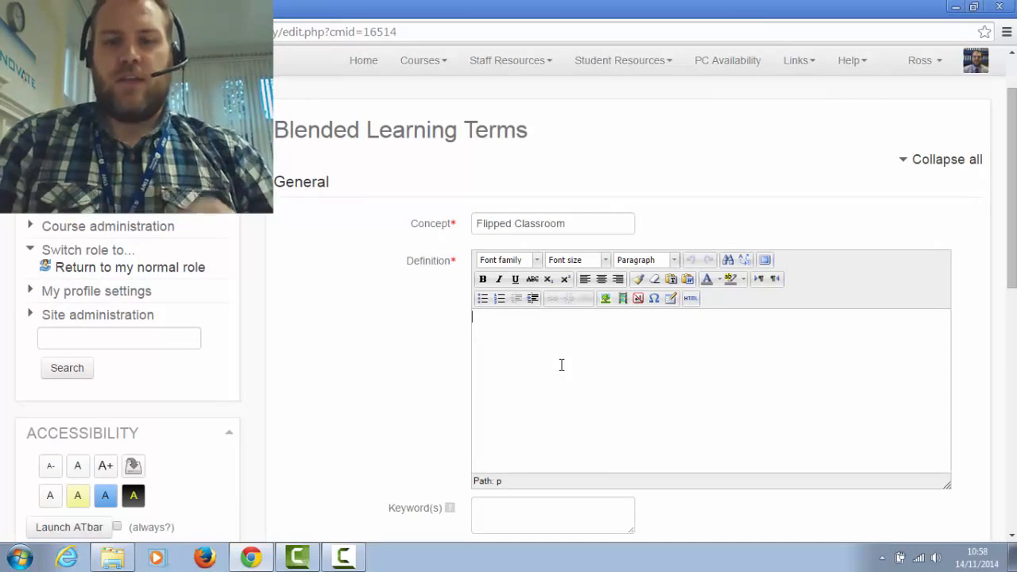
type("The")
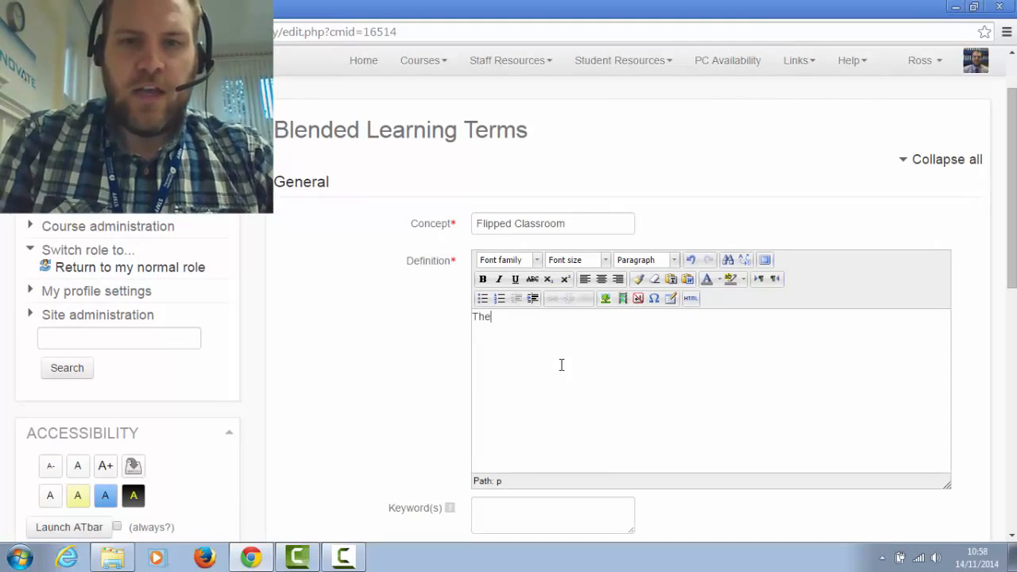
type(" Flipped Classroom iw")
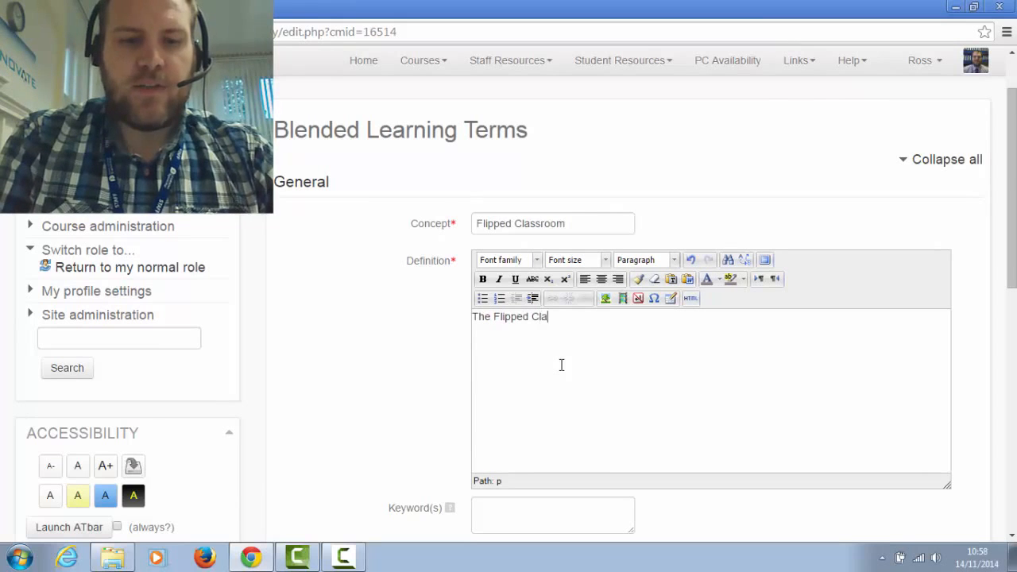
key("BackSpace")
key("BackSpace")
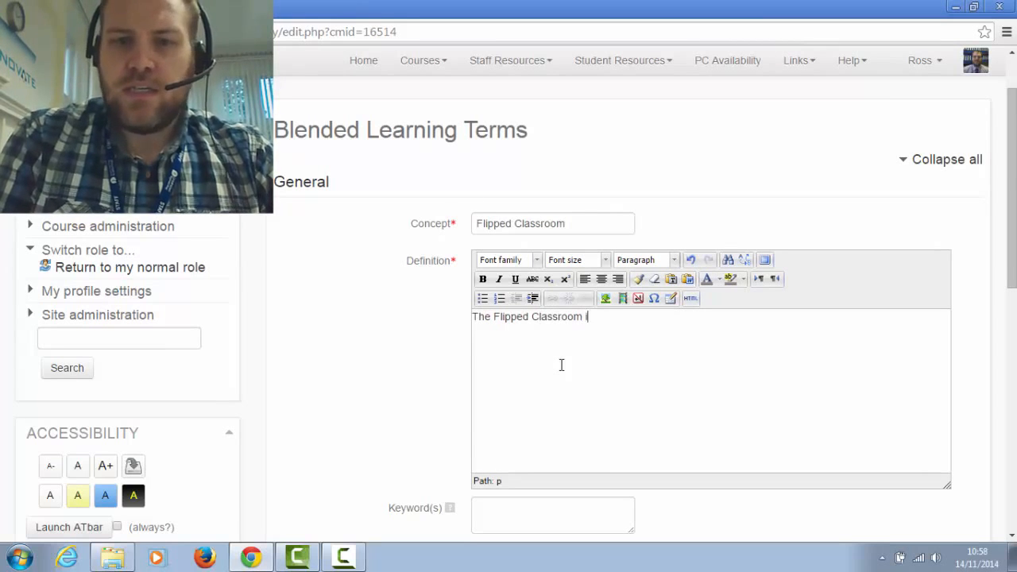
type("is when the ")
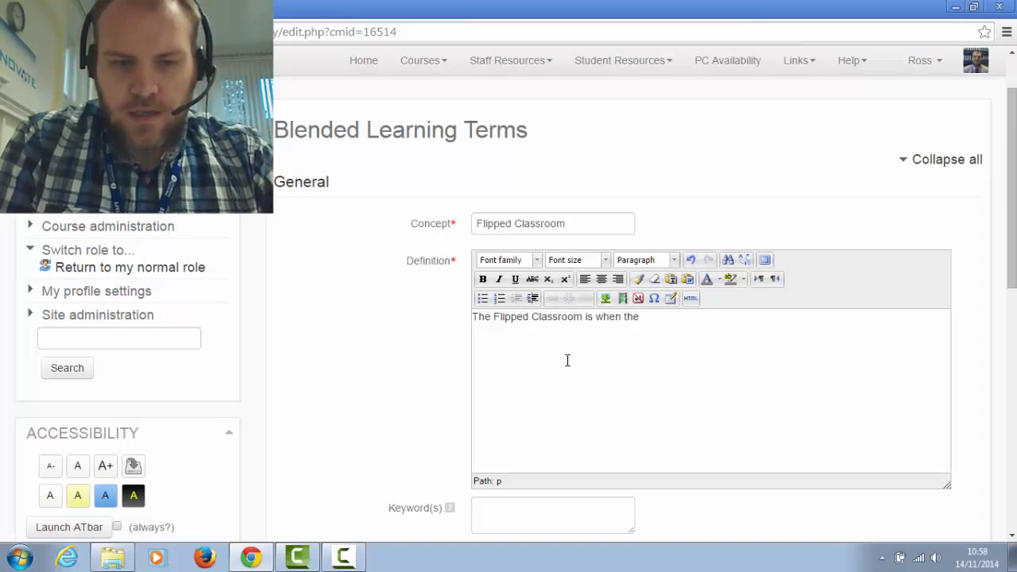
type("lecture element")
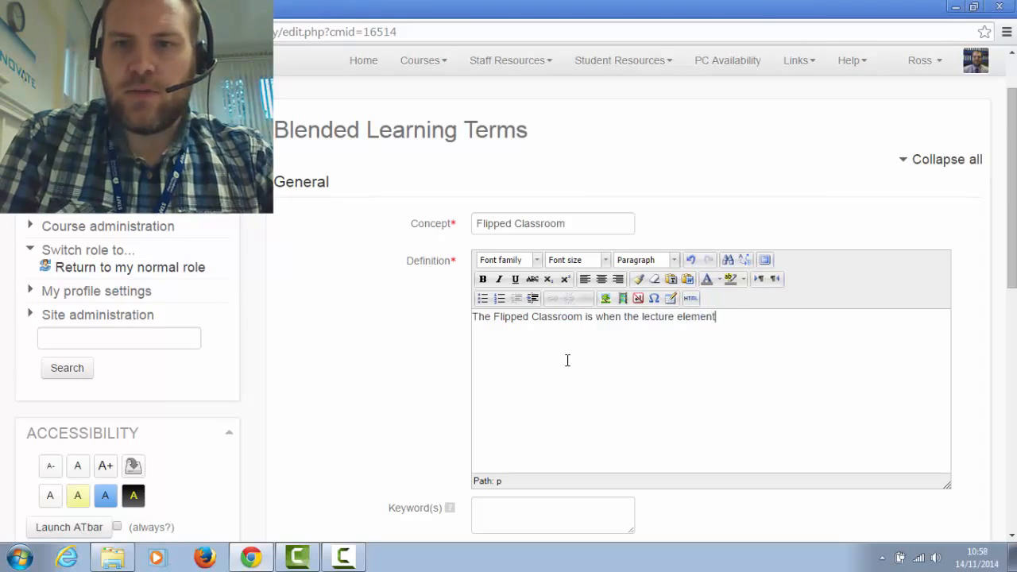
type(" is delivered")
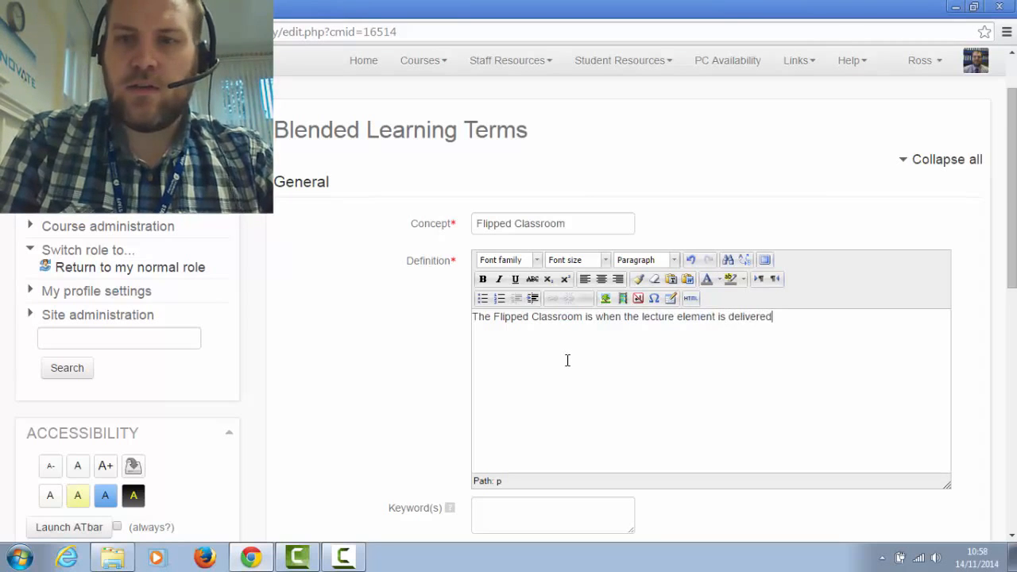
type(" online with")
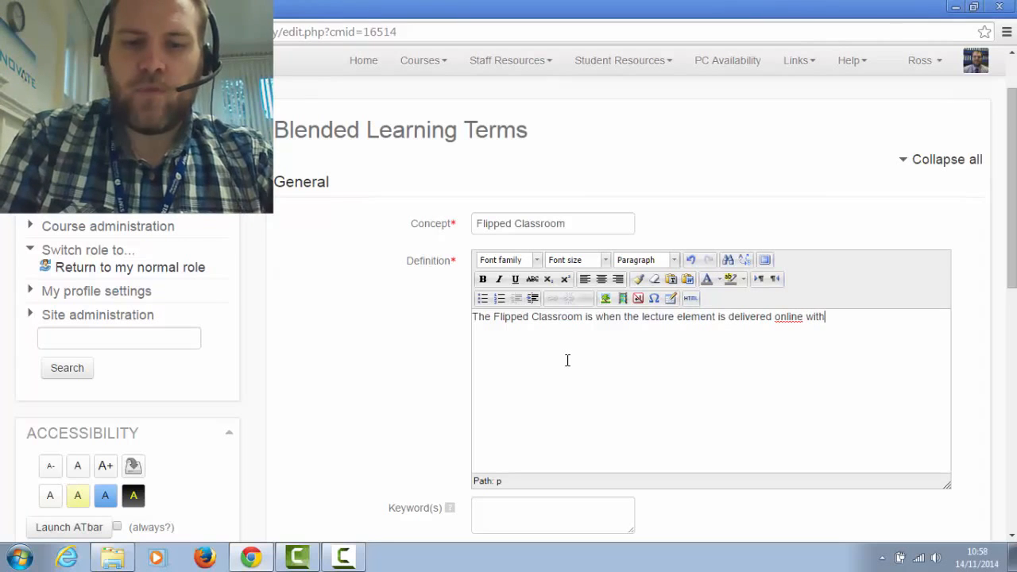
type(" the practical")
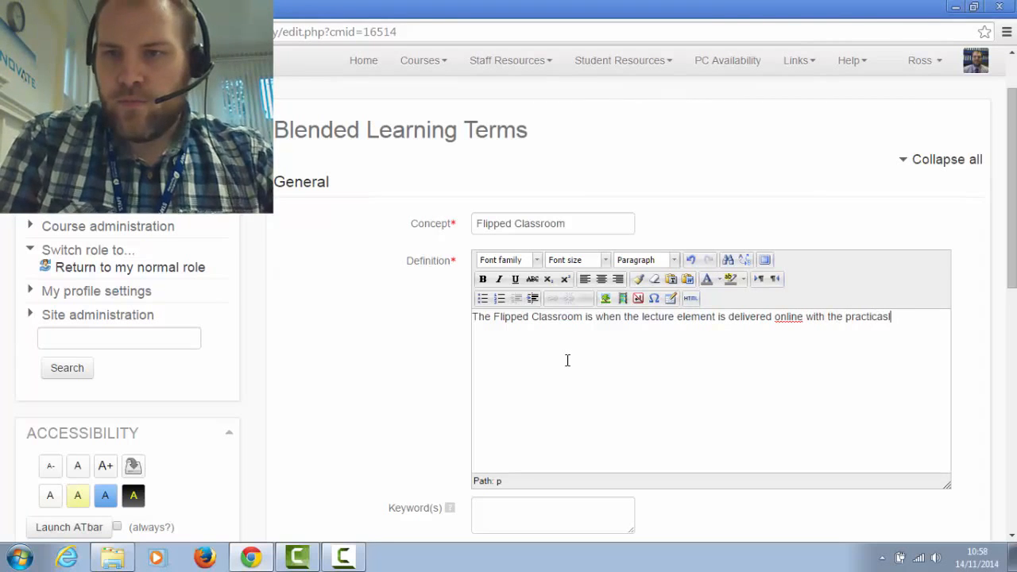
key("BackSpace")
type("l element")
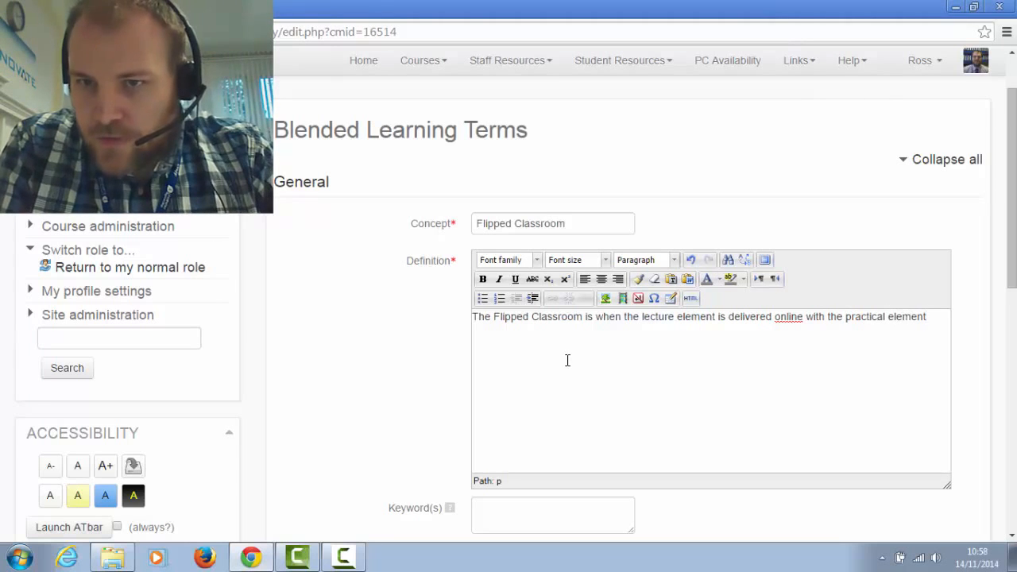
type(" done in ")
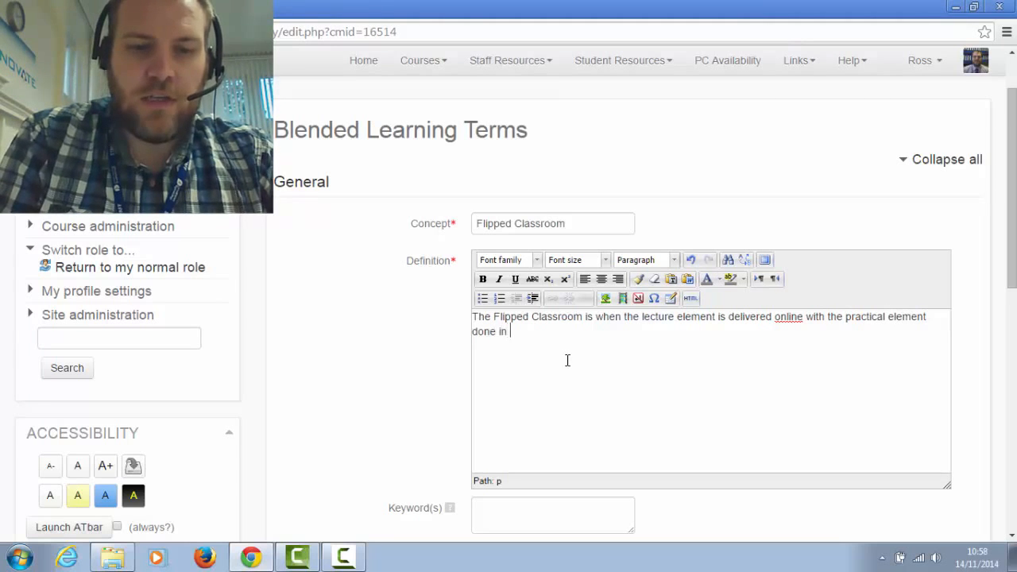
type("class.")
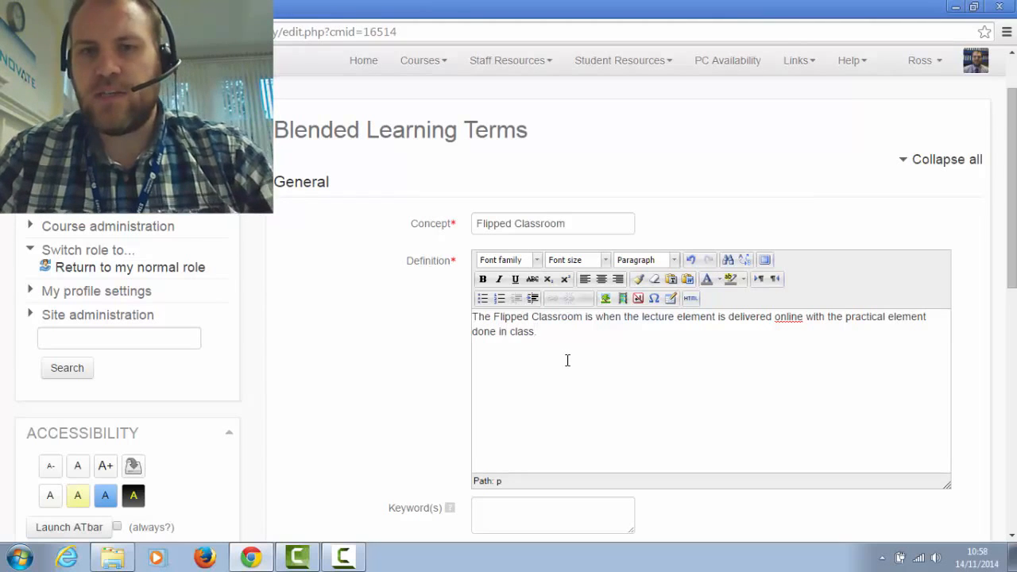
Enter "flipped" as the keyword for the Flipped Classroom entry.
scroll(567, 360, "down", 1)
scroll(569, 383, "down", 1)
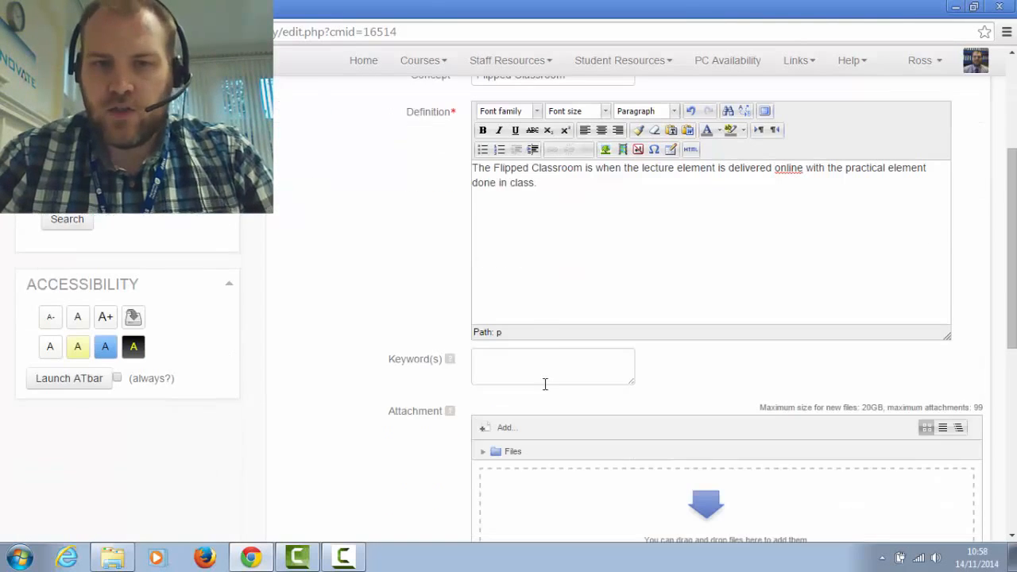
left_click(541, 368)
type("flipped")
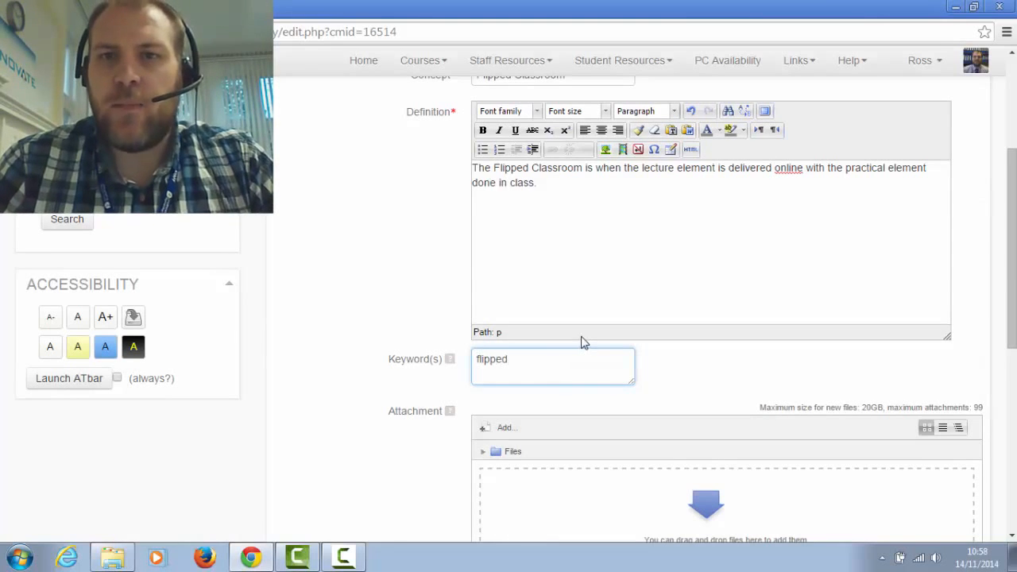
Start inserting an image on a new line below the definition text and open the local file chooser for its upload.
left_click(563, 188)
key("Return")
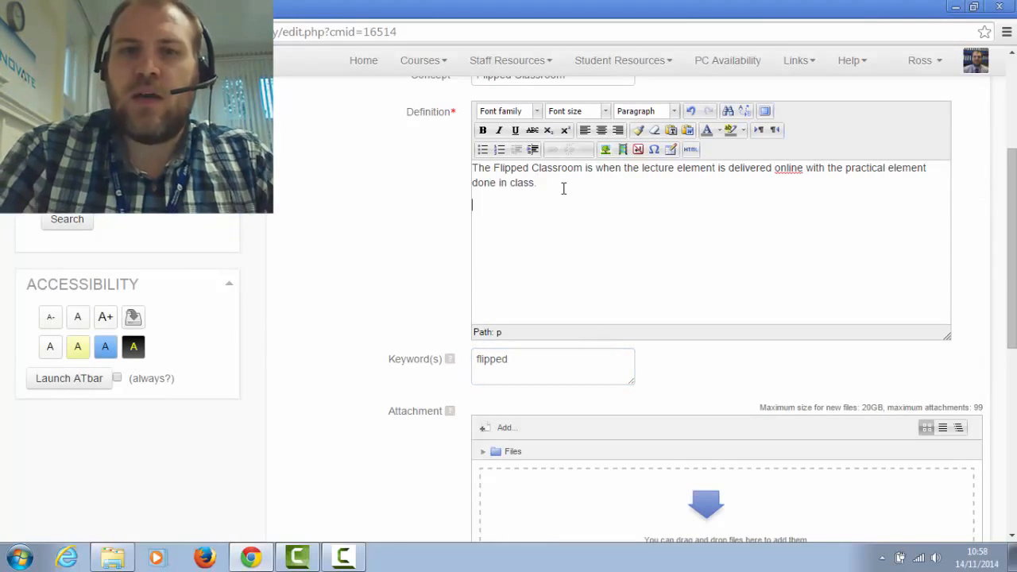
left_click(607, 149)
left_click(490, 212)
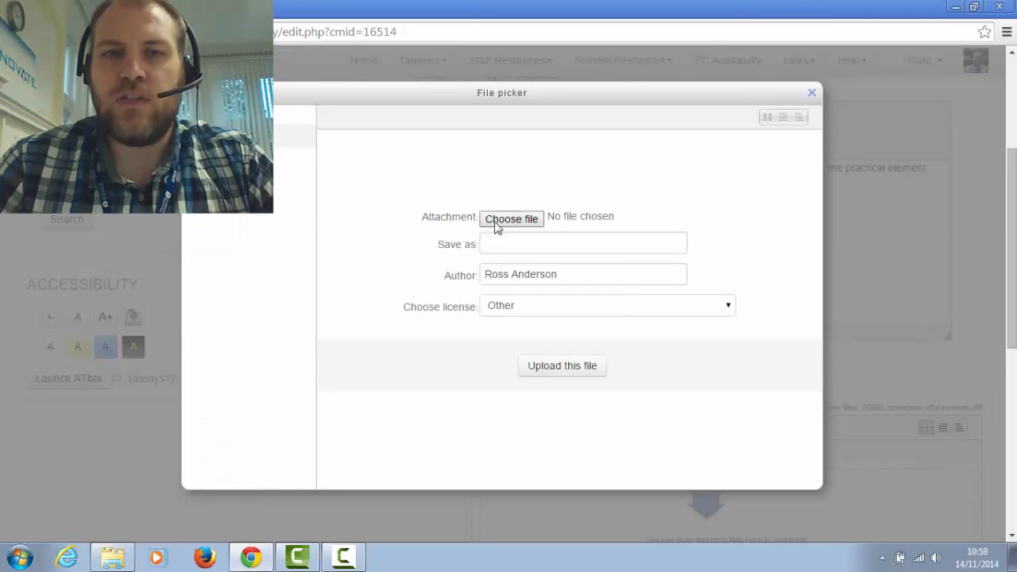
left_click(501, 217)
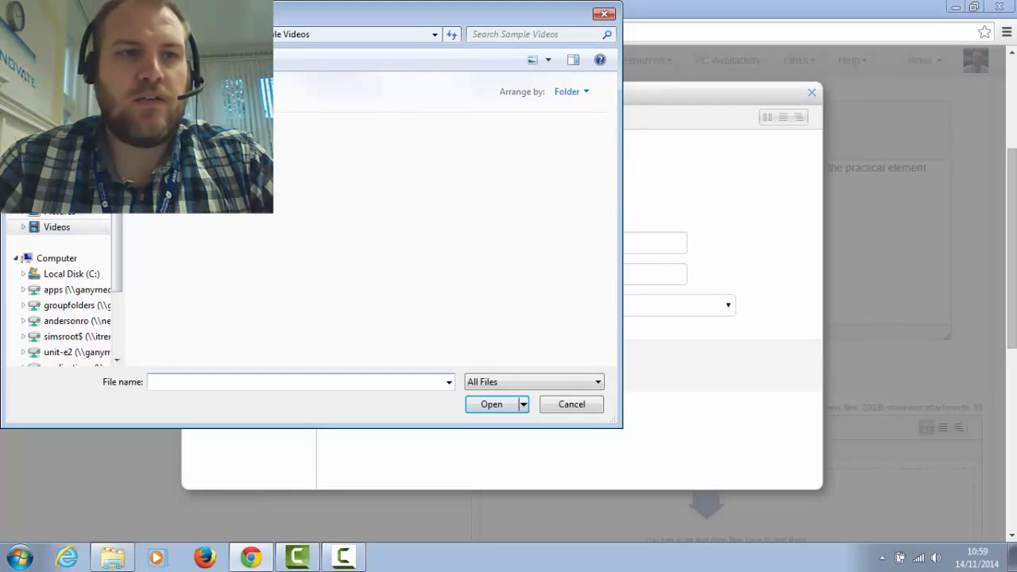
Browse the group folders drive to the BLEND COURSE folder, through Teaching & Learning, ELEARNING and Moodle.
left_click(74, 321)
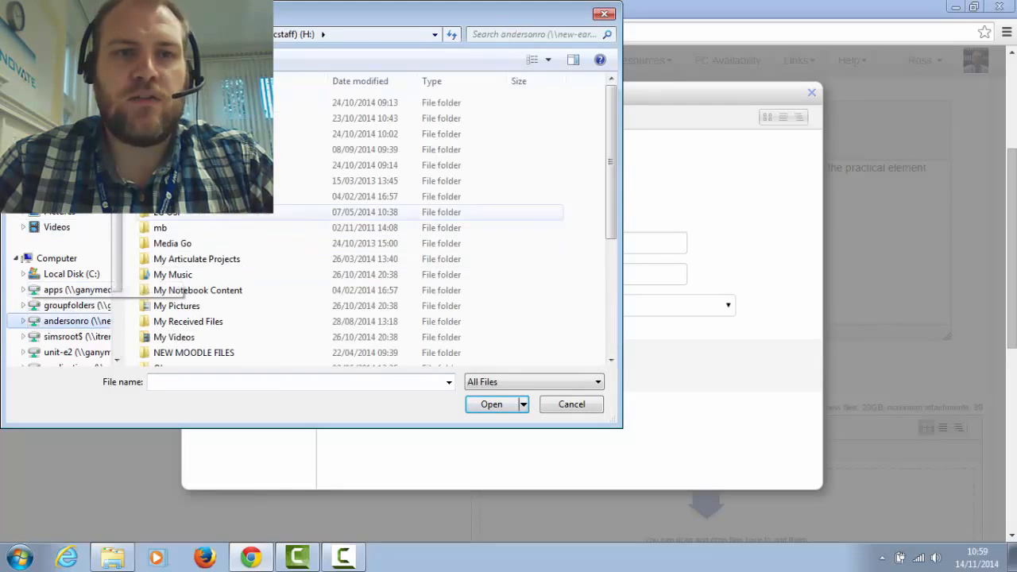
left_click(77, 305)
double_click(159, 196)
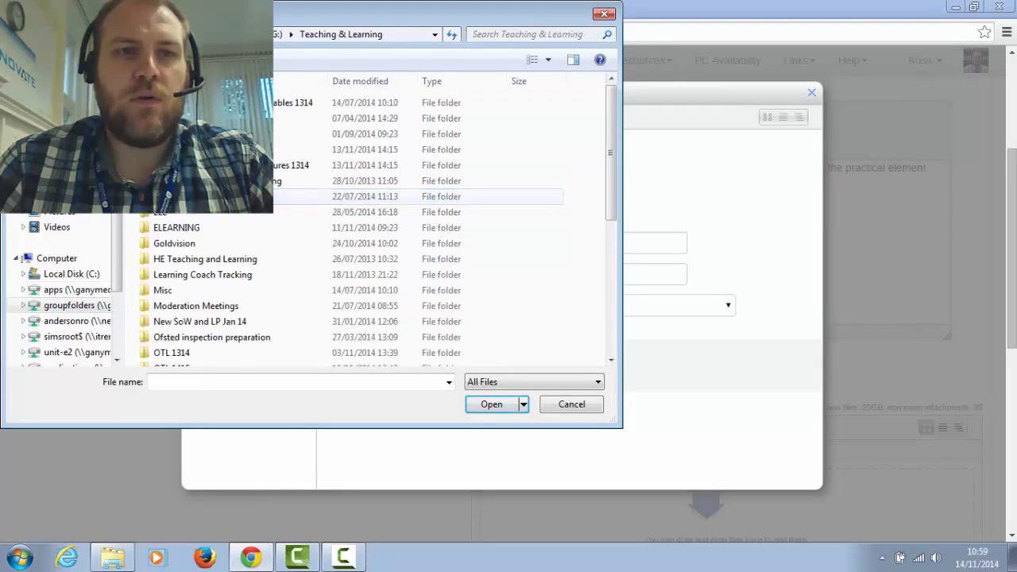
double_click(167, 228)
left_click(167, 245)
double_click(167, 244)
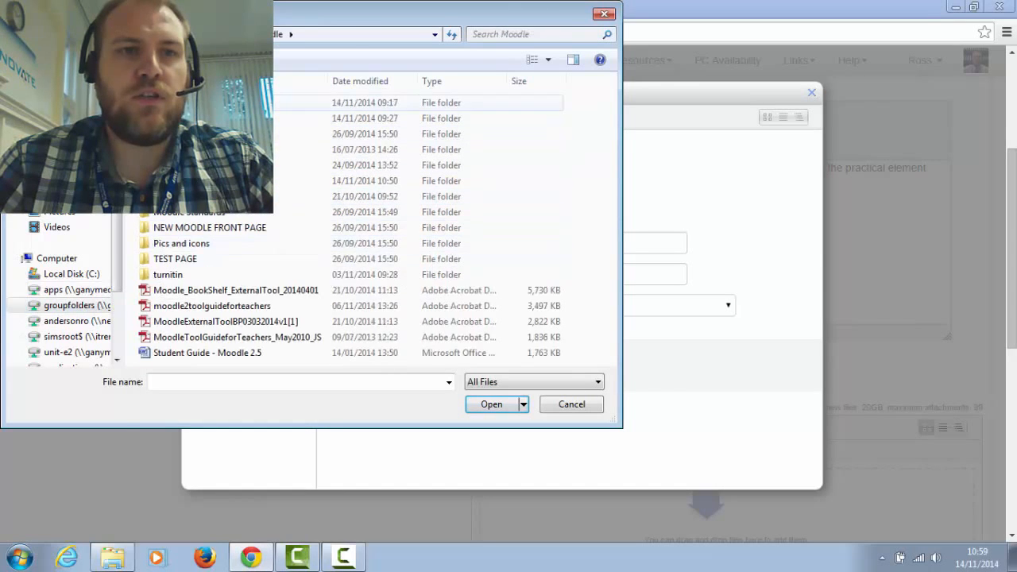
double_click(291, 102)
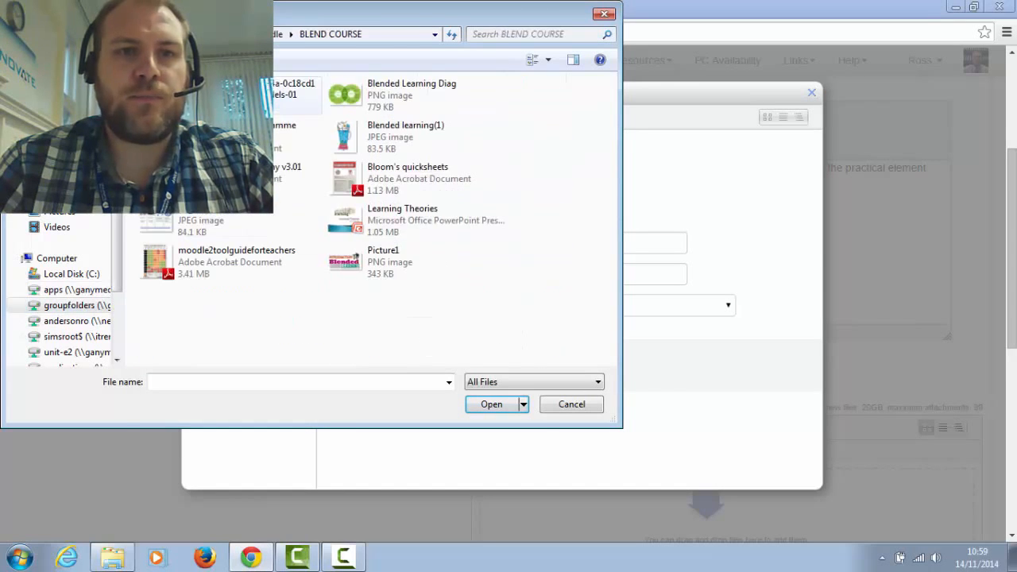
Choose the JPEG image "large" and upload it for the definition.
left_click(163, 225)
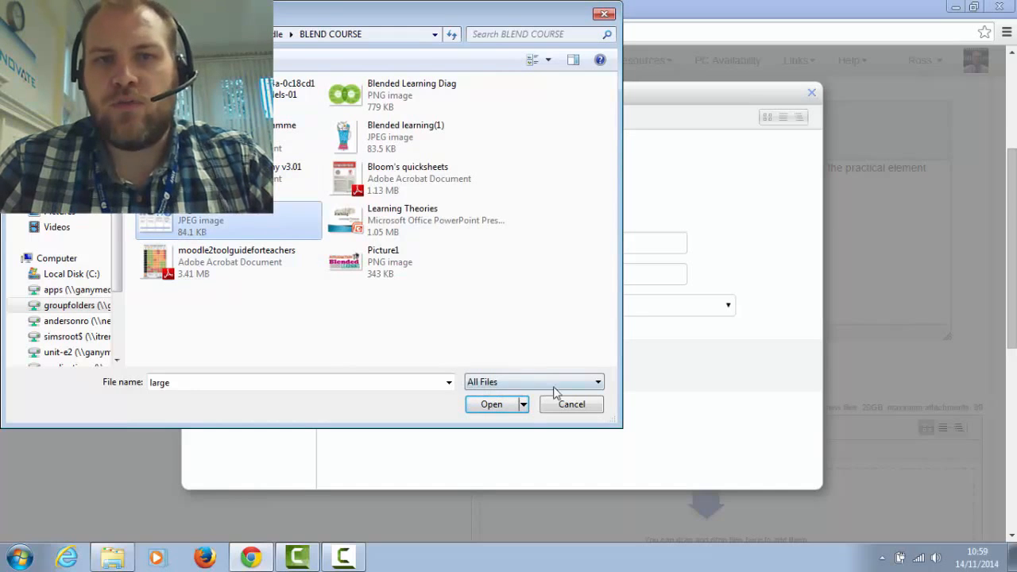
left_click(510, 406)
left_click(551, 368)
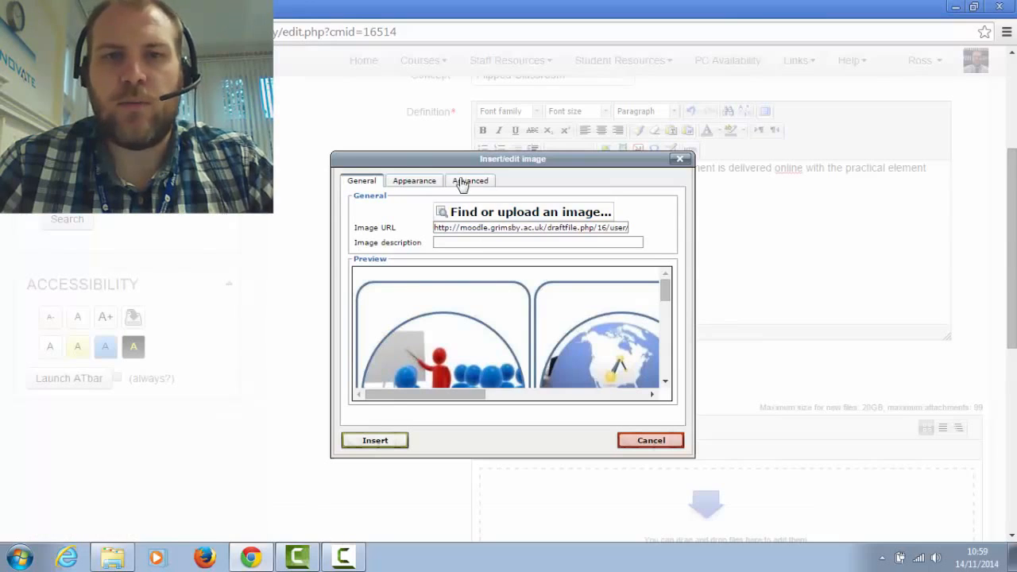
Set the image width to 400 px with constrained proportions and insert the image into the definition.
left_click(413, 182)
double_click(450, 231)
type("40")
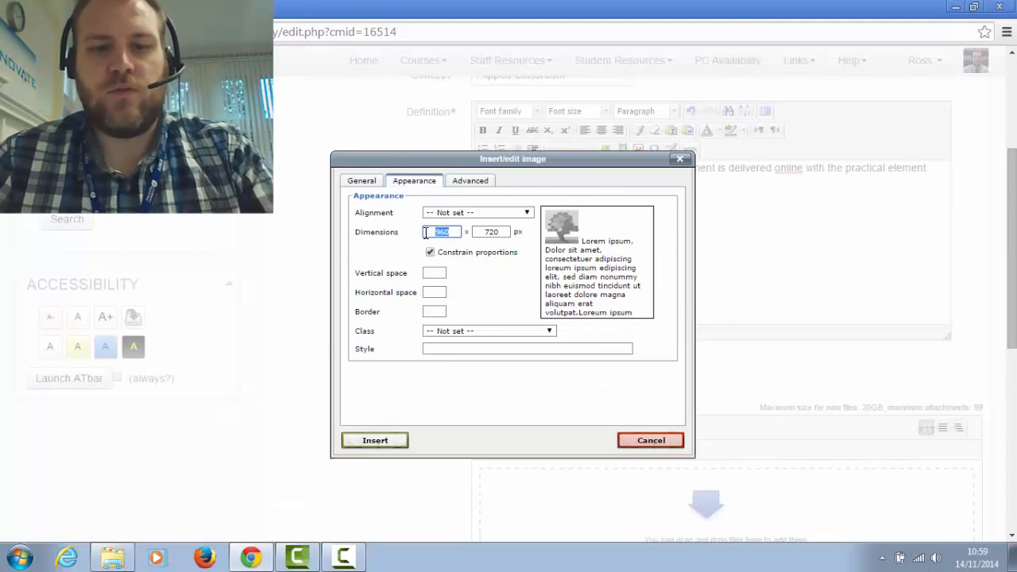
type("0")
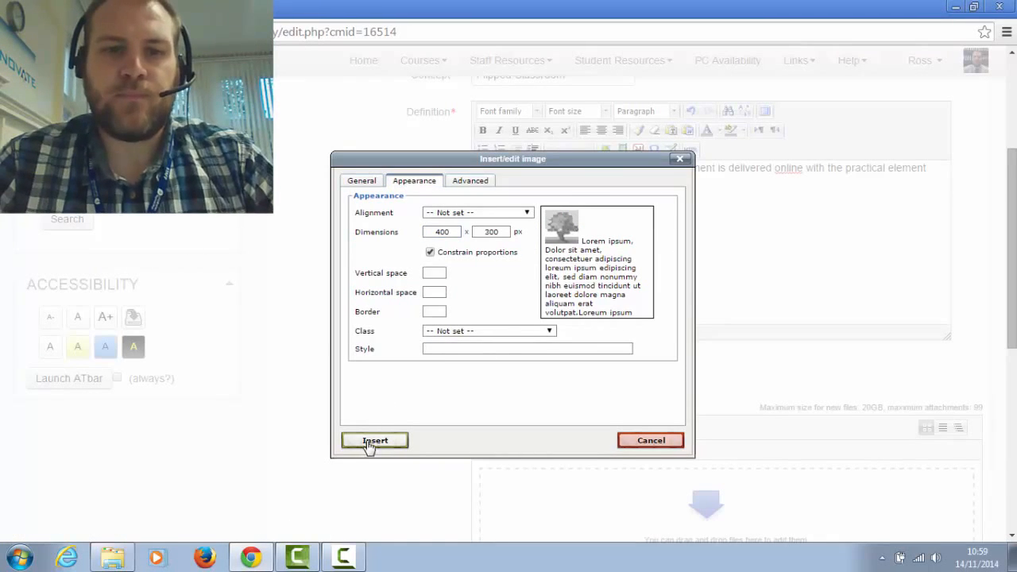
left_click(371, 444)
left_click(469, 325)
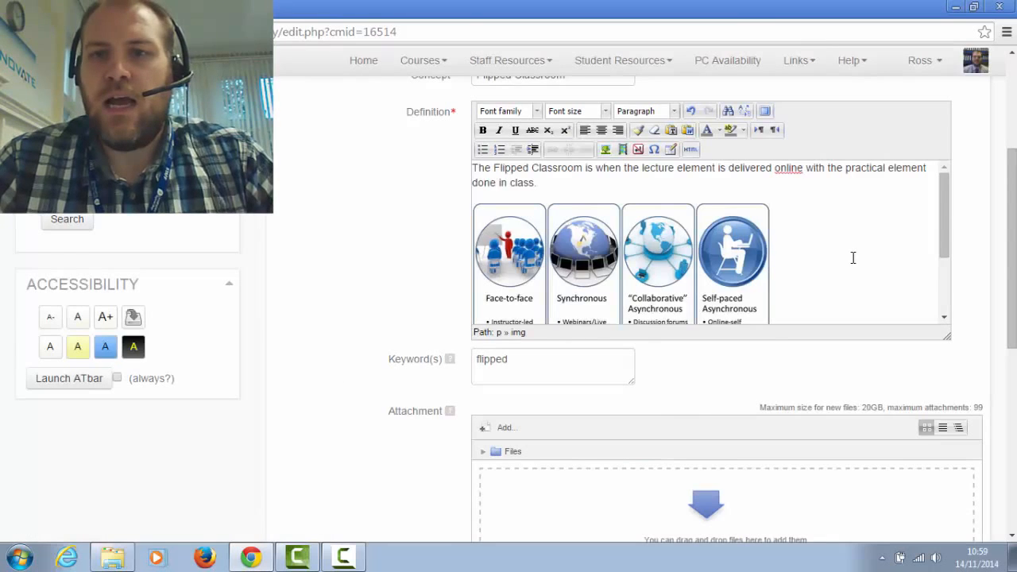
Start inserting Moodle media below the image and search the video repository for "flipped classroom".
scroll(853, 255, "down", 3)
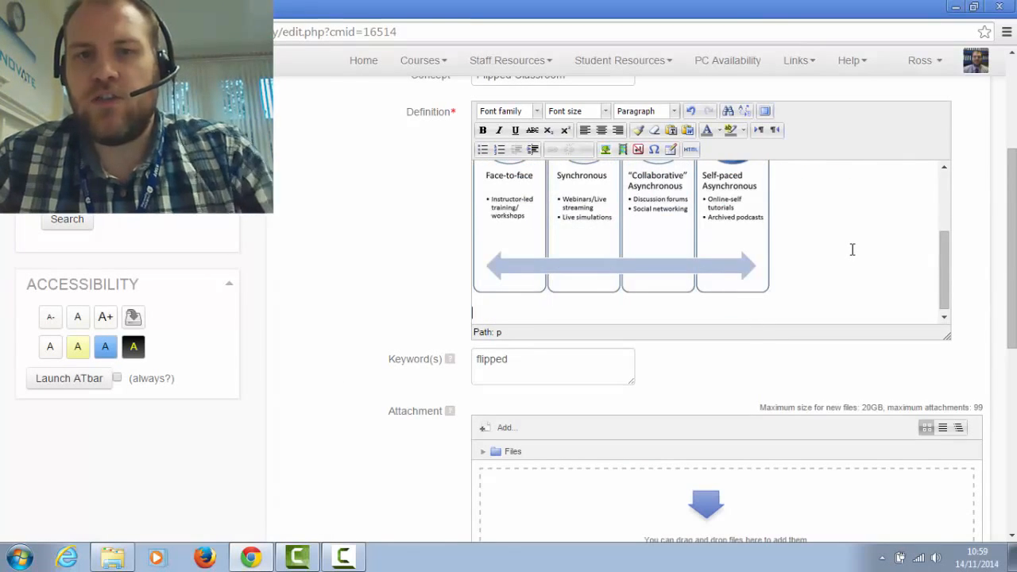
scroll(753, 271, "up", 3)
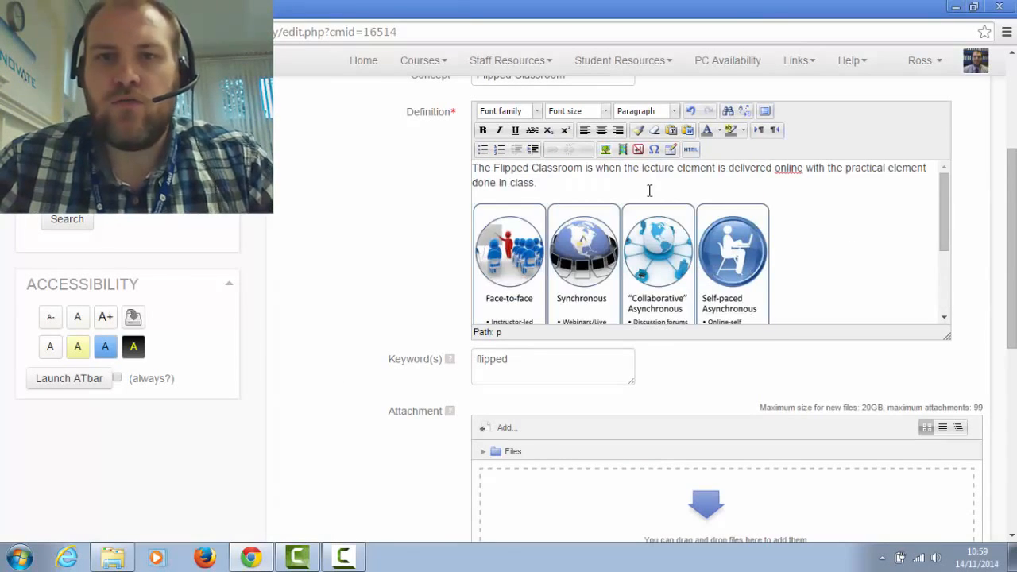
left_click(623, 150)
left_click(532, 169)
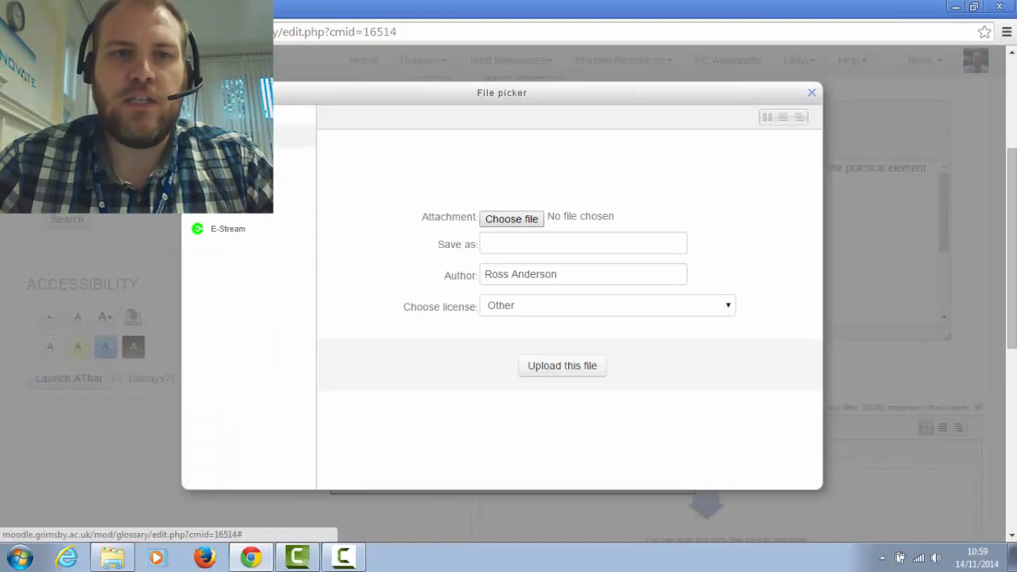
left_click(247, 216)
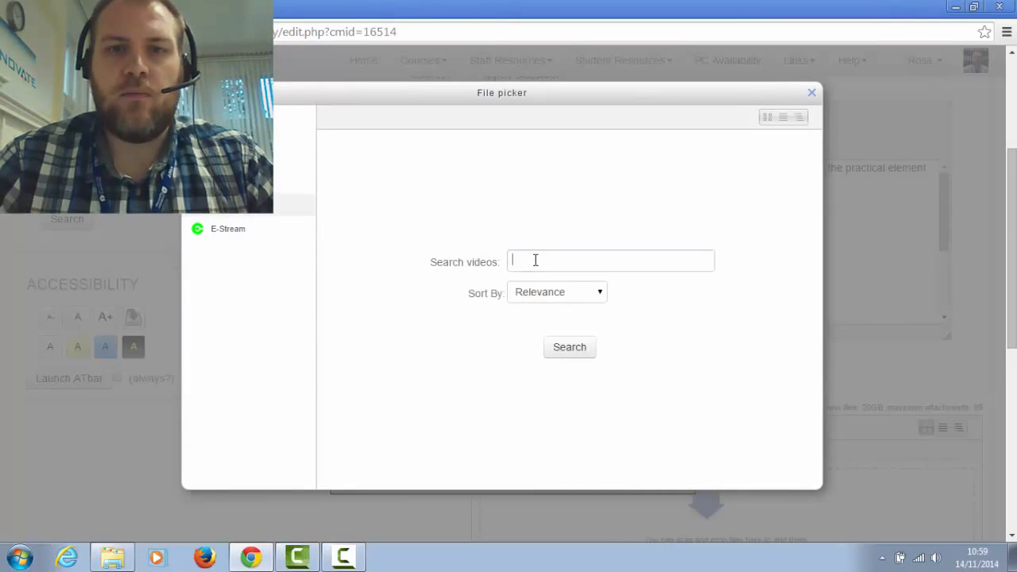
left_click(535, 260)
type("flipped")
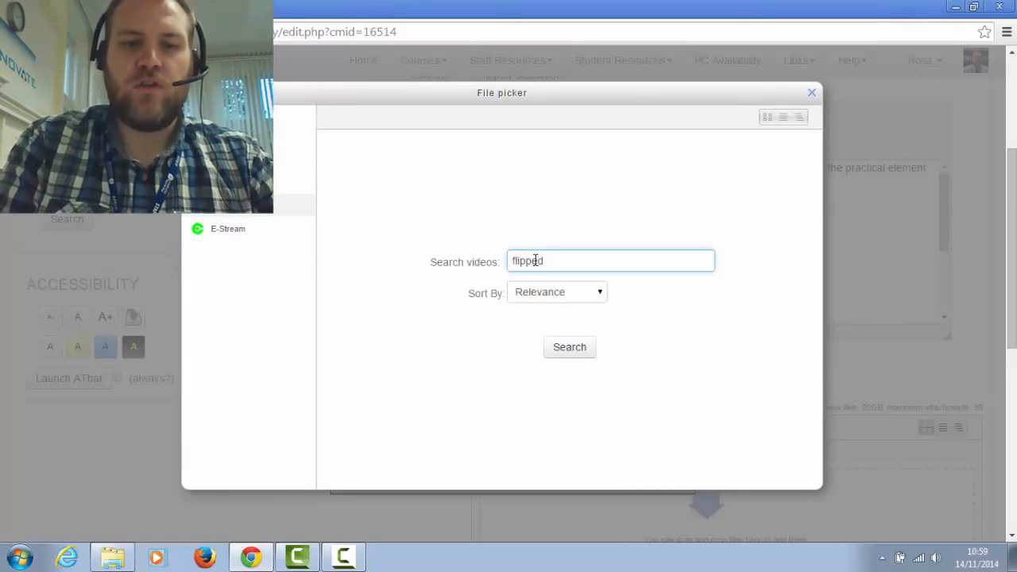
type(" classroom")
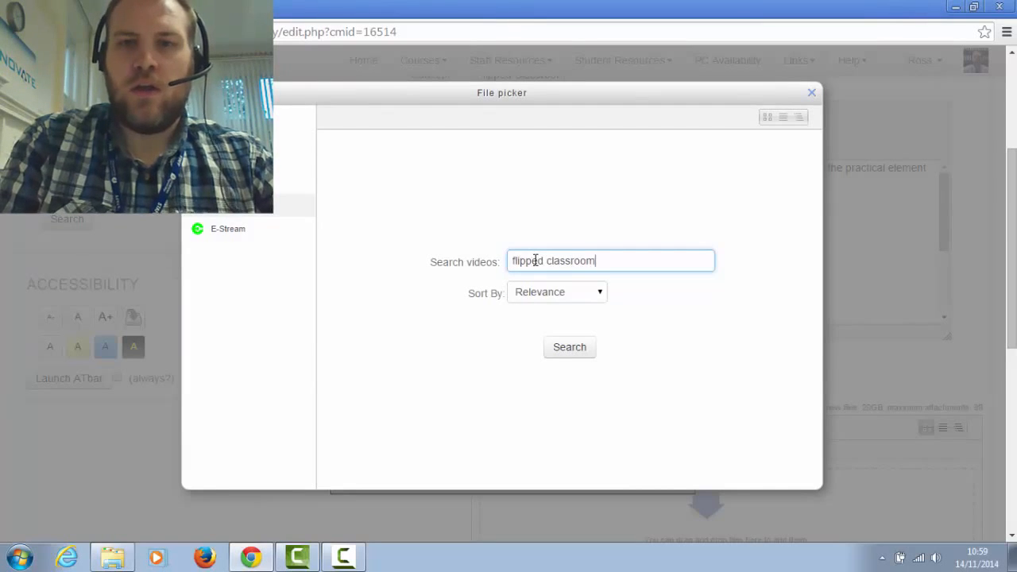
left_click(565, 352)
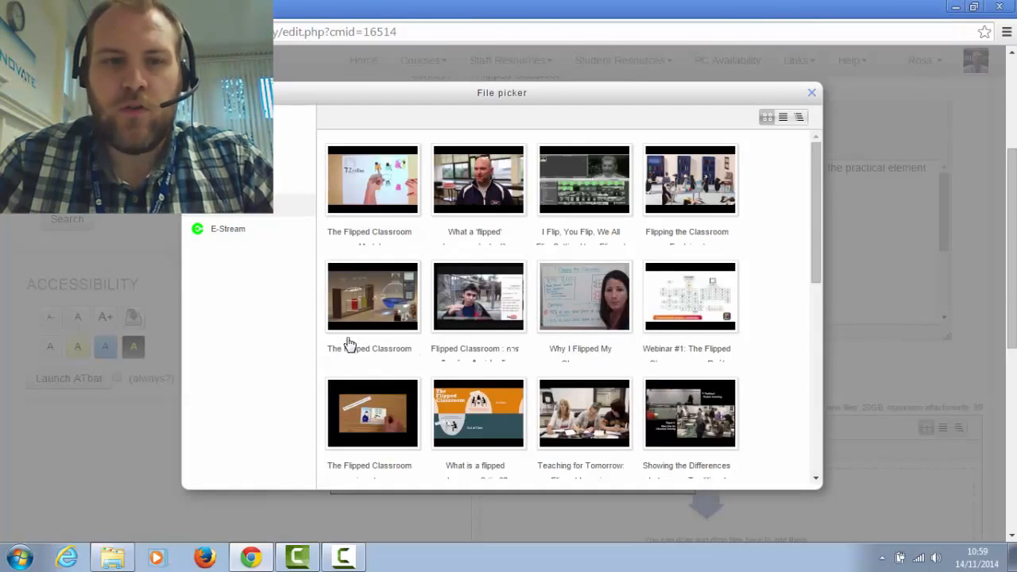
Select "The Flipped Classroom" video showing laboratory glassware and insert it into the definition.
left_click(374, 296)
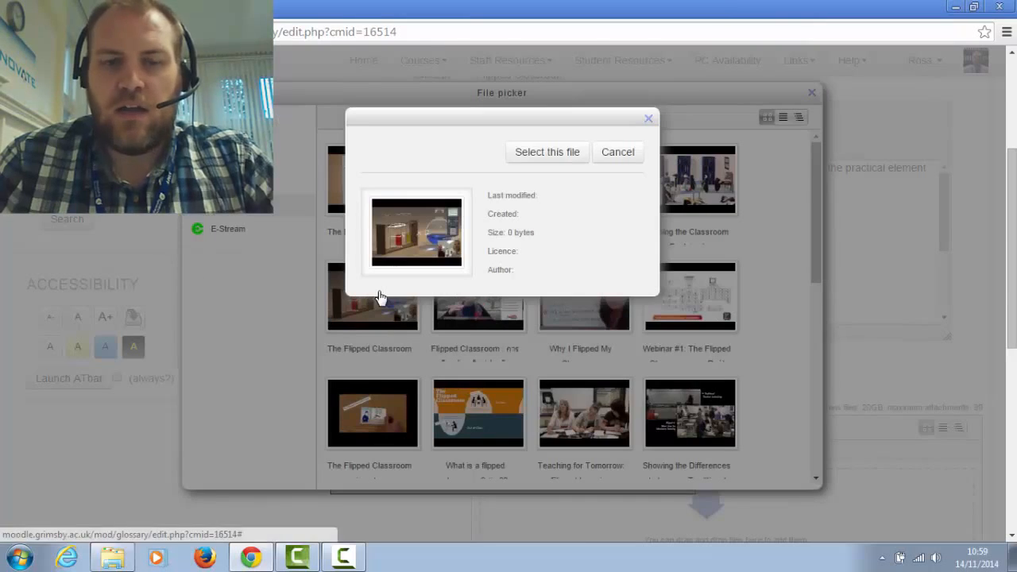
left_click(522, 153)
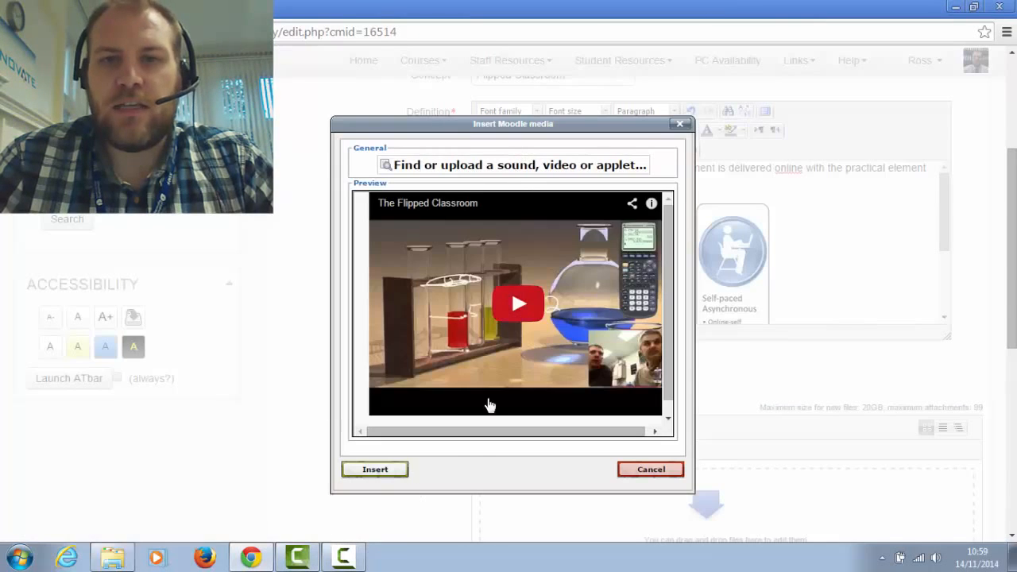
left_click(375, 469)
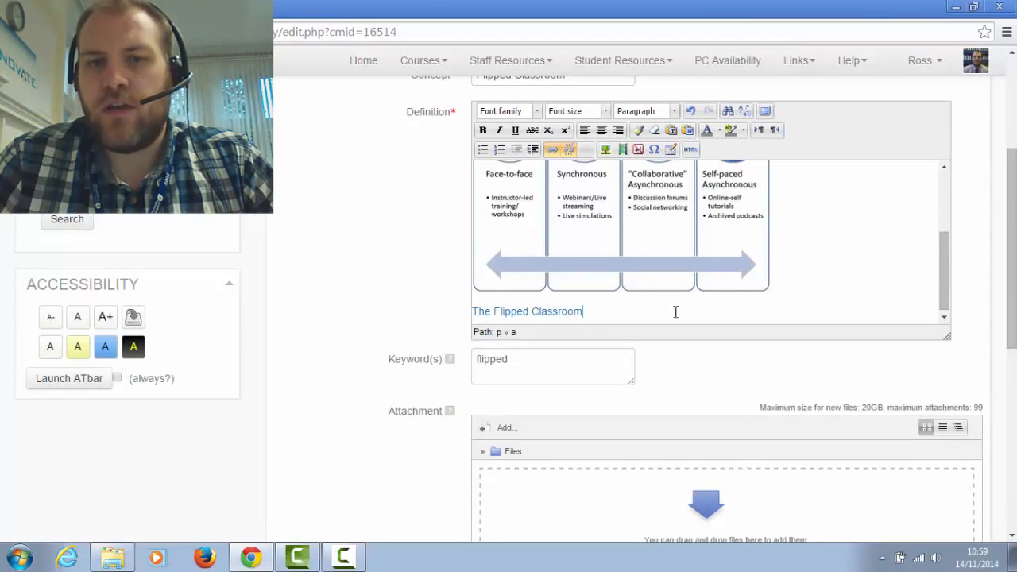
Enable automatic linking for the glossary entry.
scroll(675, 311, "down", 2)
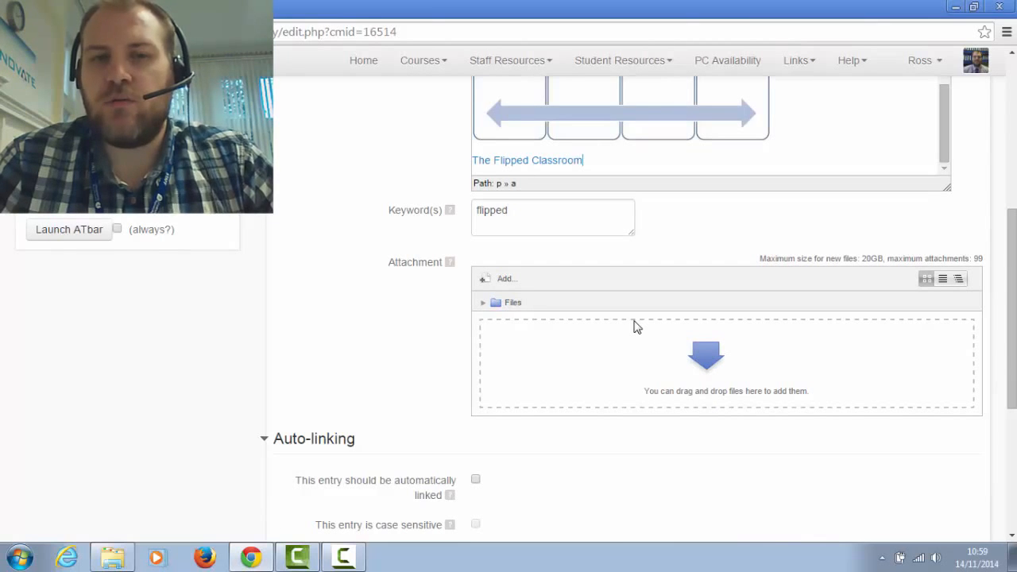
scroll(635, 326, "down", 2)
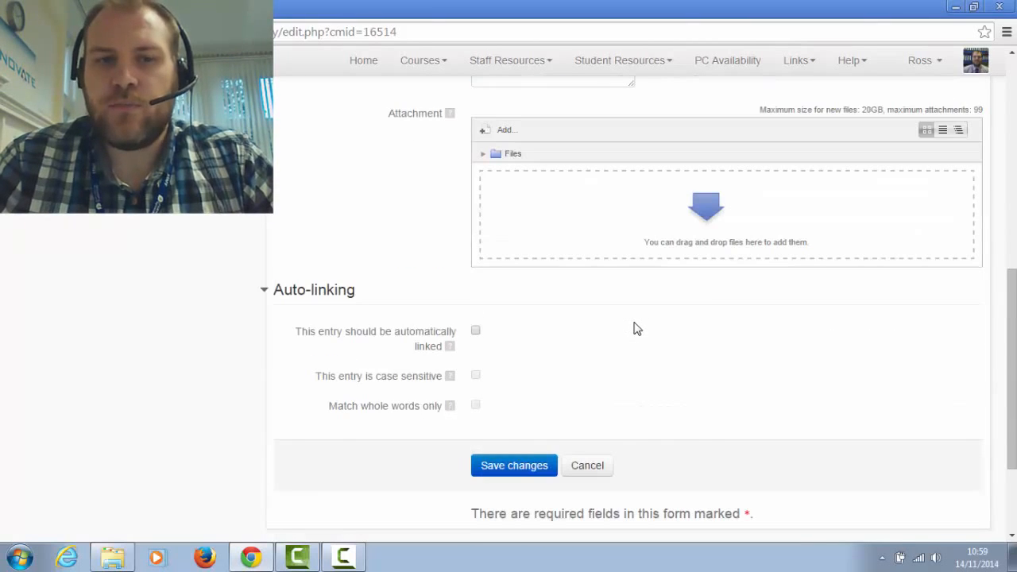
scroll(635, 329, "down", 1)
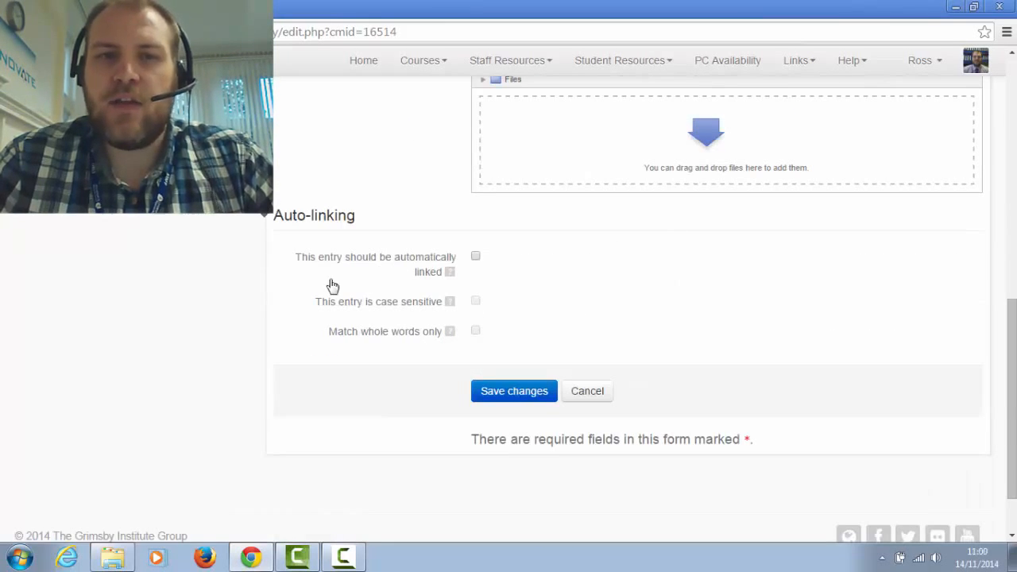
left_click(474, 258)
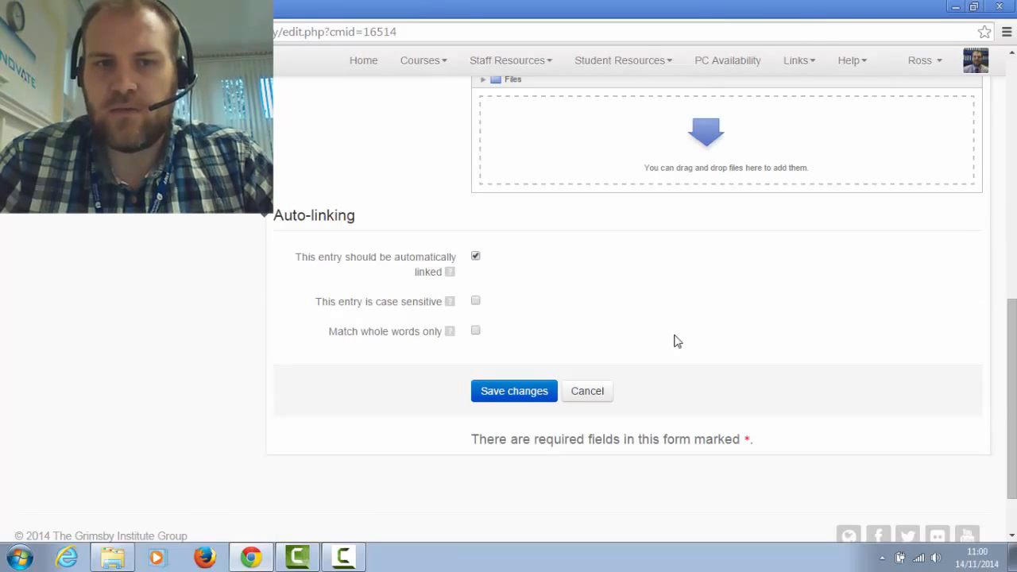
Check over the entry form and save the Flipped Classroom entry.
scroll(599, 357, "up", 10)
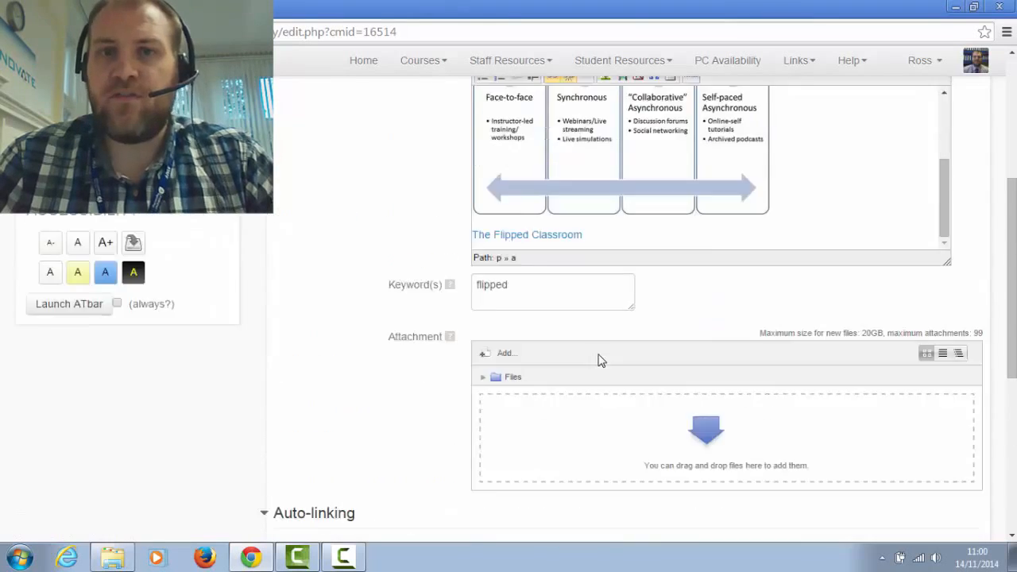
scroll(600, 362, "down", 8)
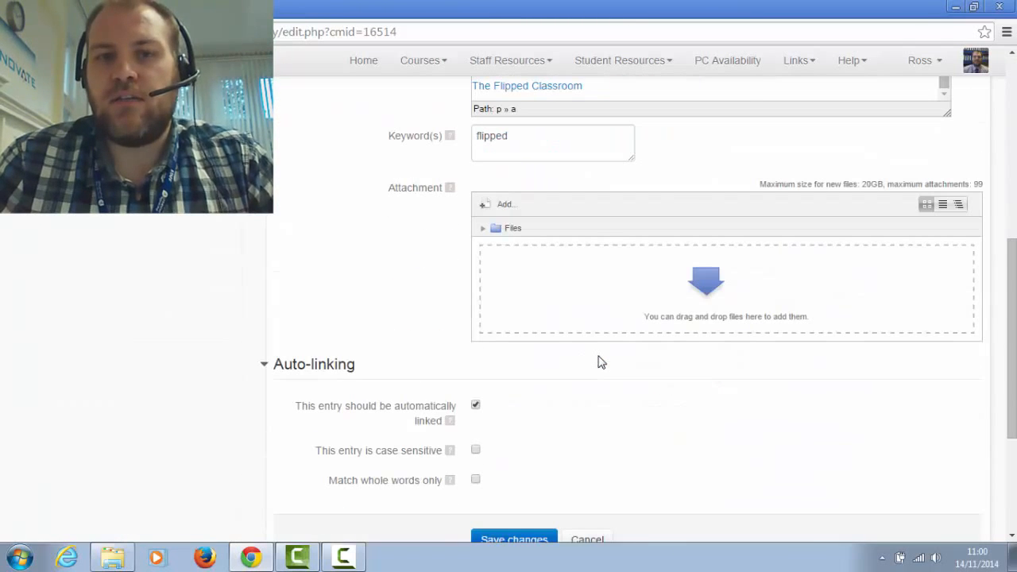
scroll(601, 363, "down", 3)
left_click(493, 395)
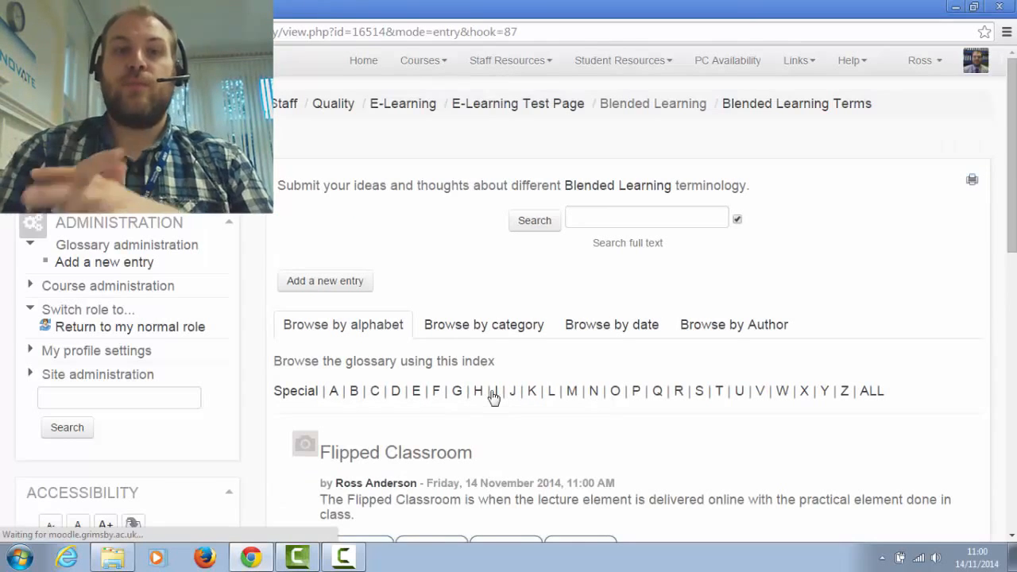
Review the saved Flipped Classroom entry's definition, image and embedded video in the glossary.
scroll(493, 395, "down", 2)
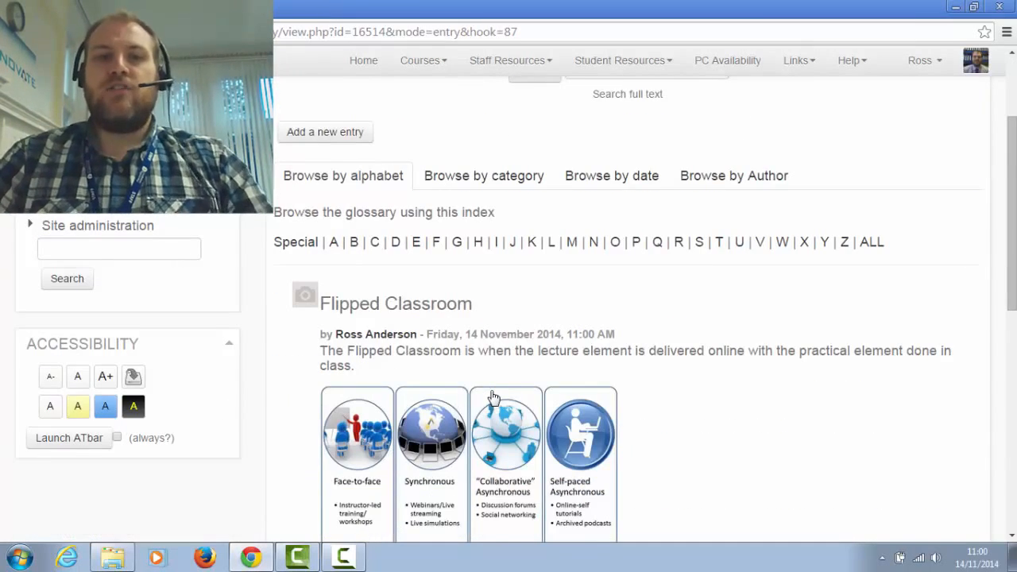
scroll(493, 395, "down", 1)
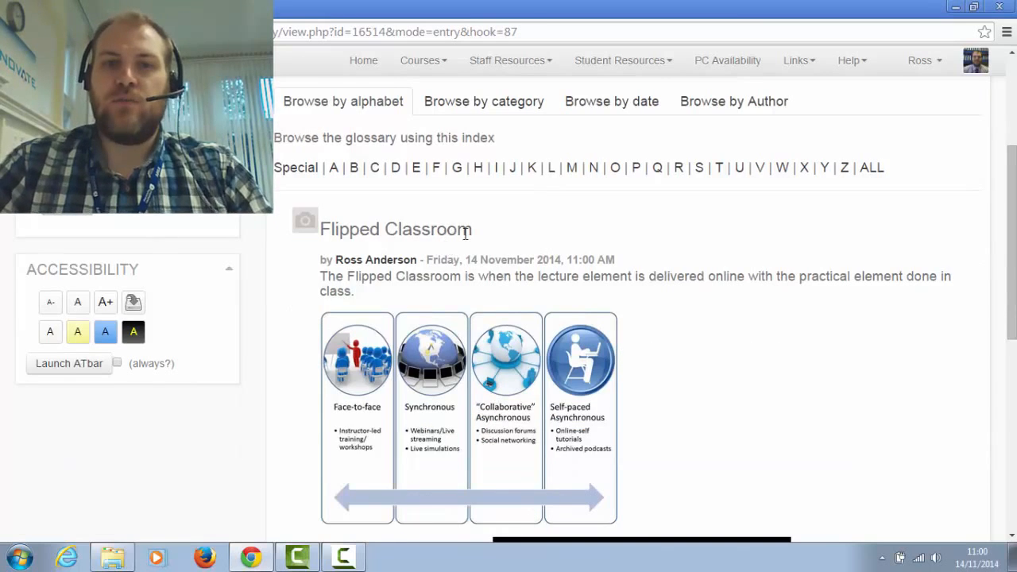
scroll(568, 223, "down", 3)
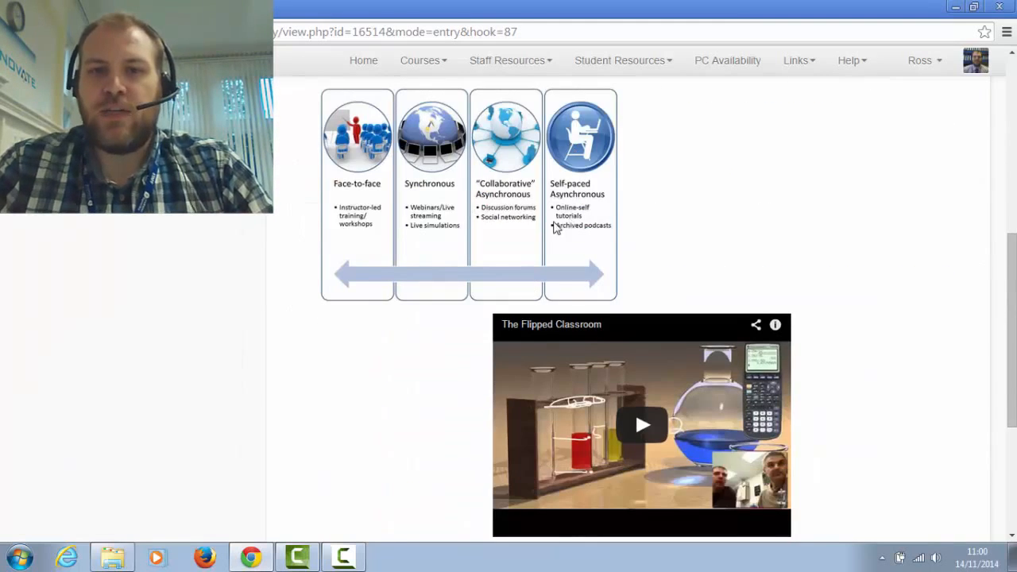
scroll(554, 227, "down", 2)
scroll(850, 336, "up", 4)
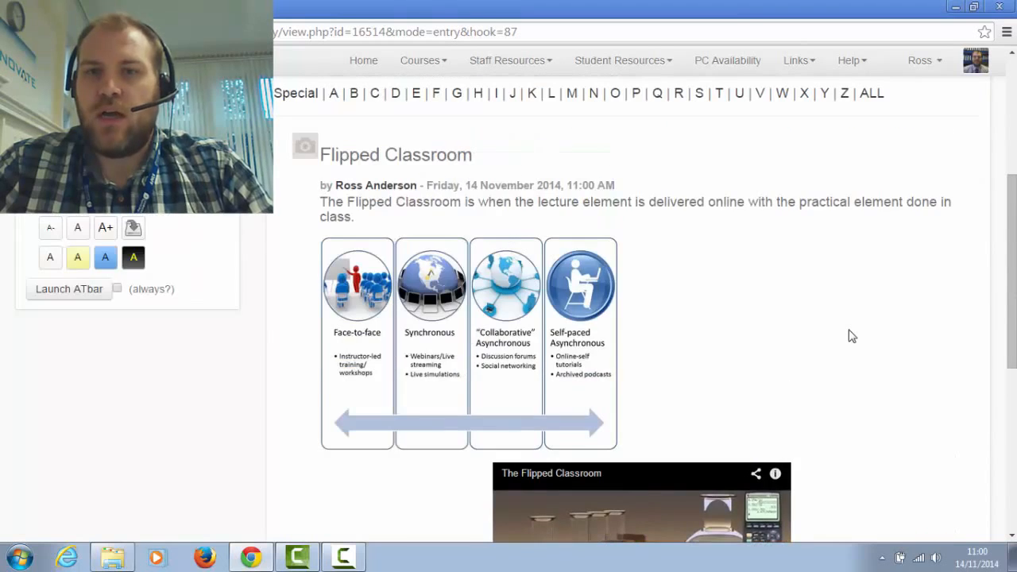
scroll(850, 336, "up", 3)
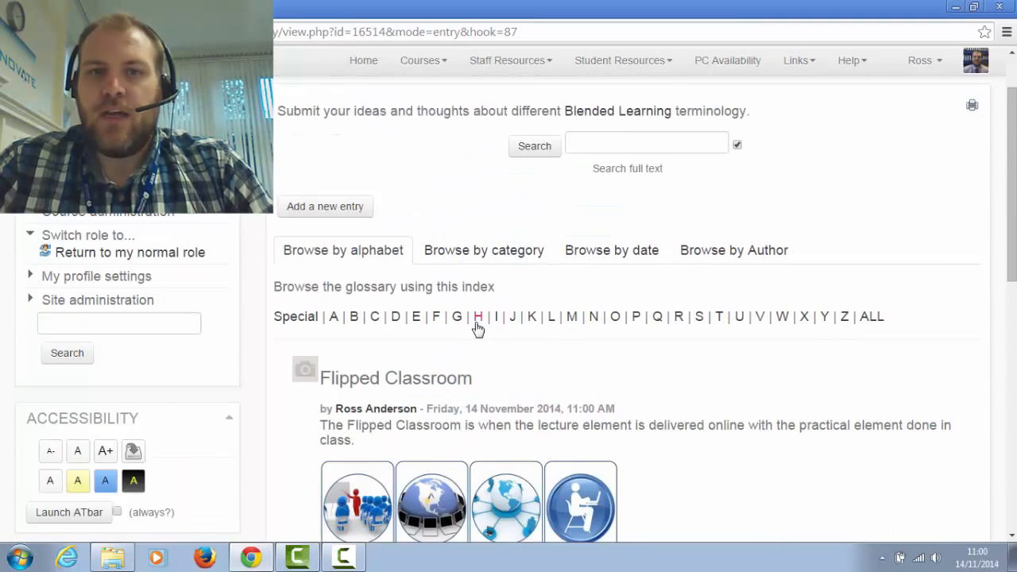